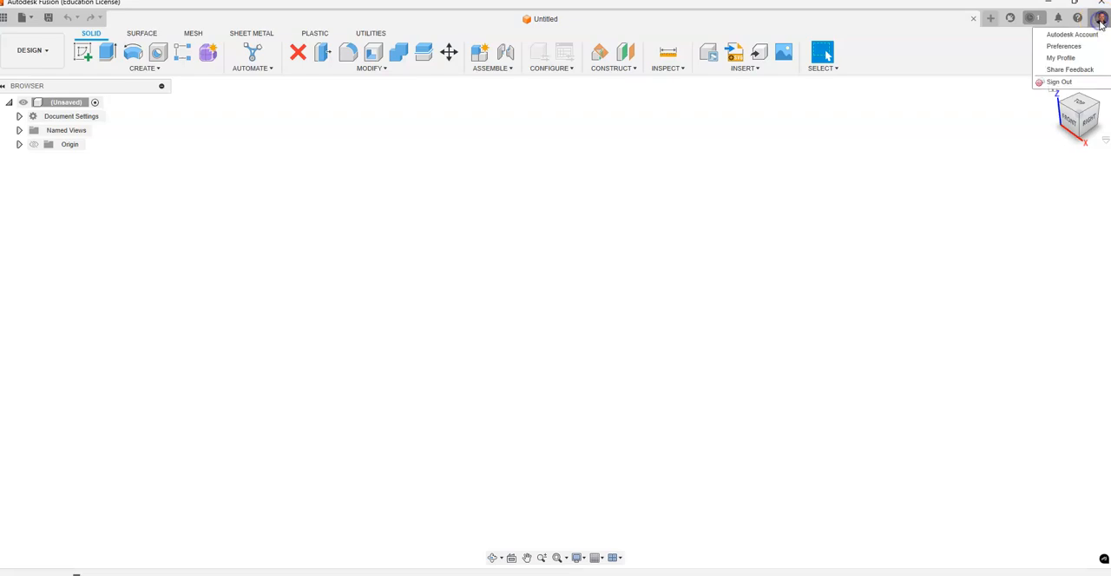
Set the drawing preferences to the ASME standard and accept them.
left_click(1072, 46)
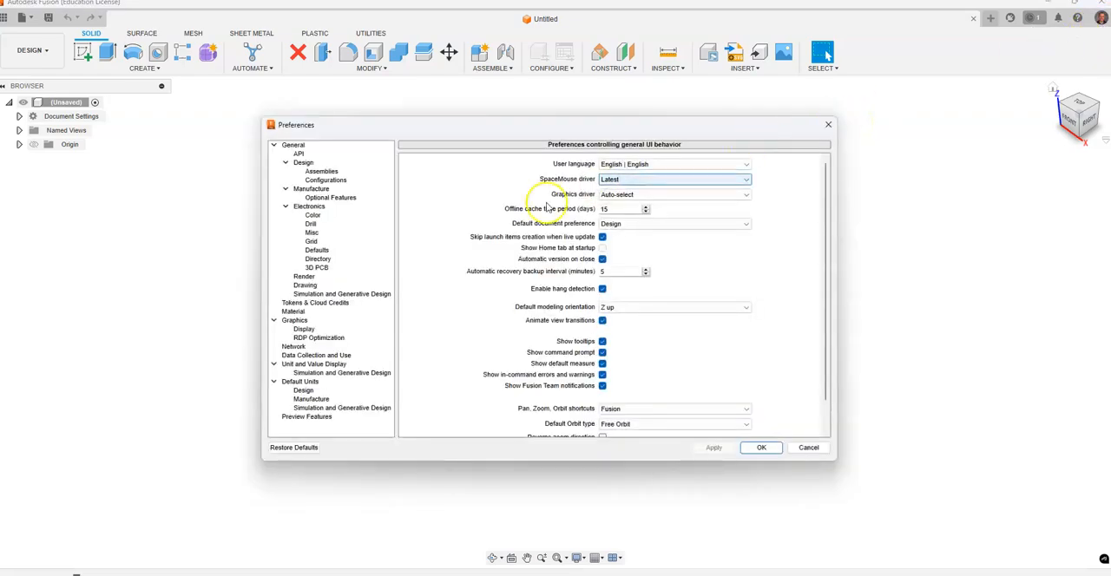
left_click(332, 286)
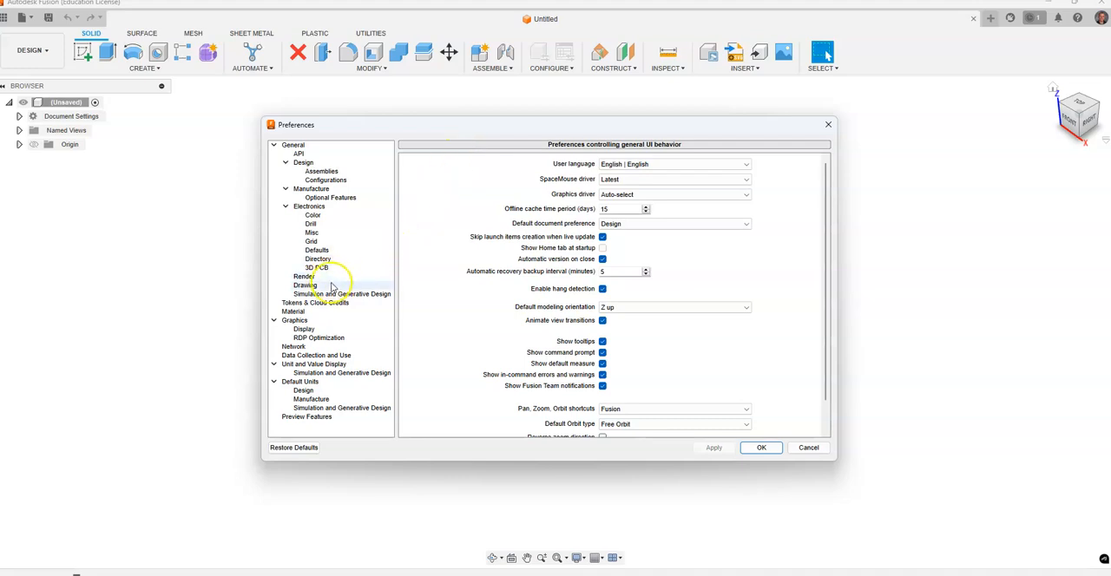
left_click(646, 164)
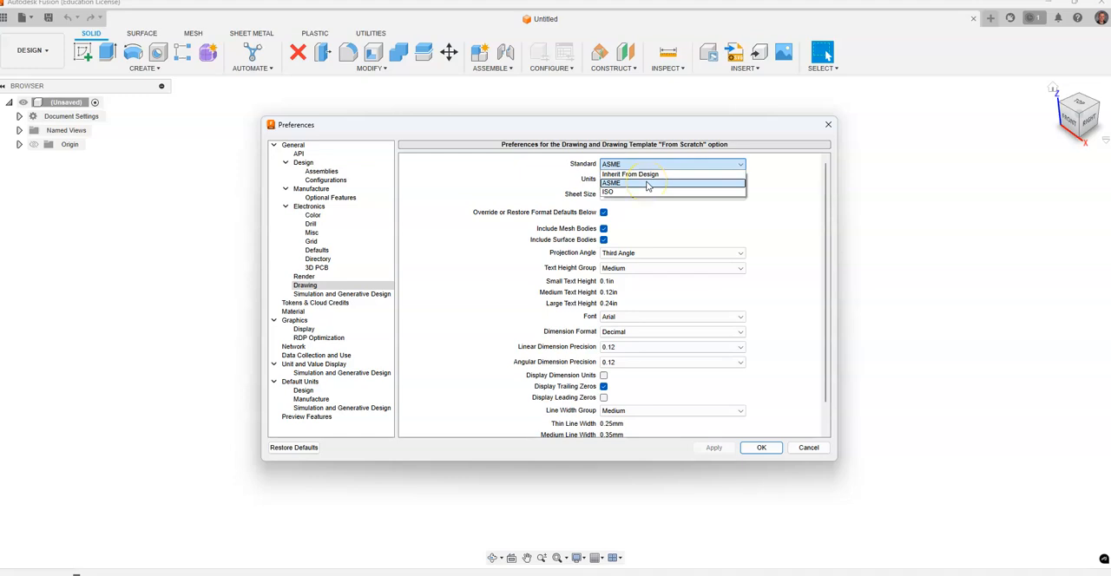
left_click(647, 184)
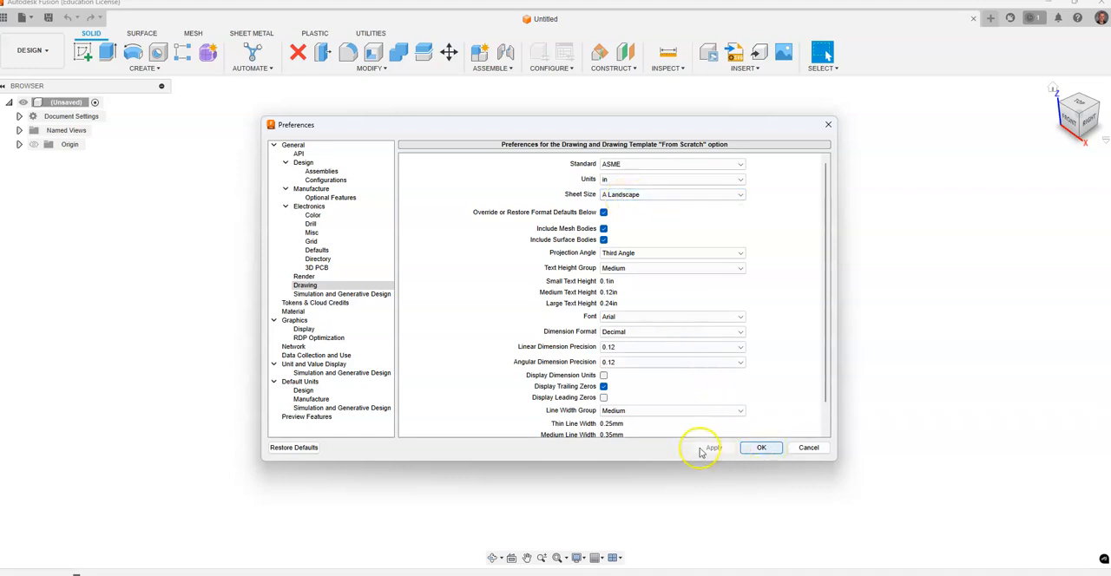
left_click(757, 448)
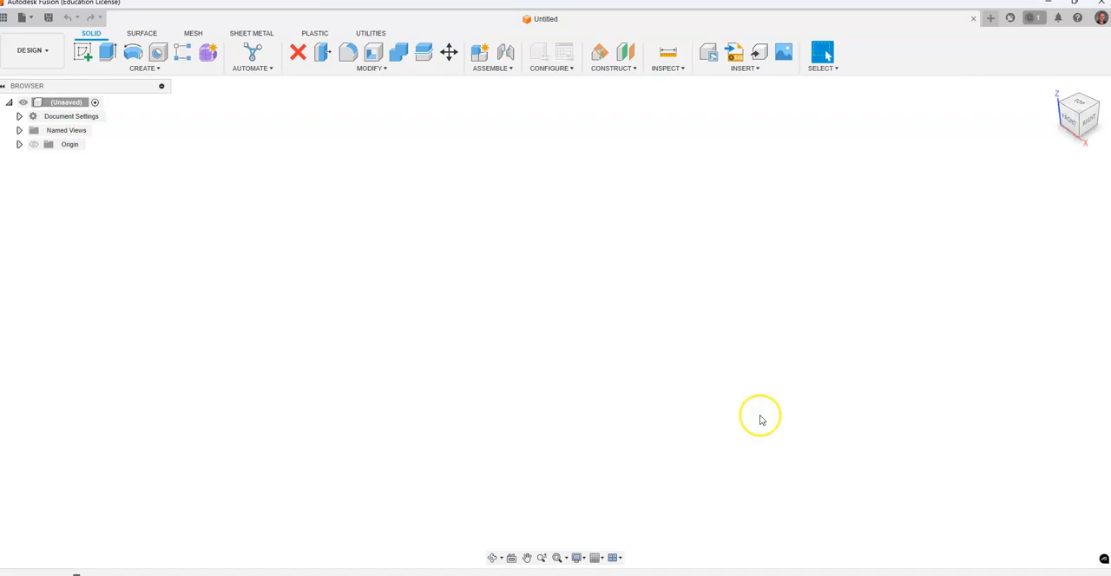
Create a new drawing template from scratch using the ASME standard, inch units and an A-size landscape sheet.
left_click(31, 18)
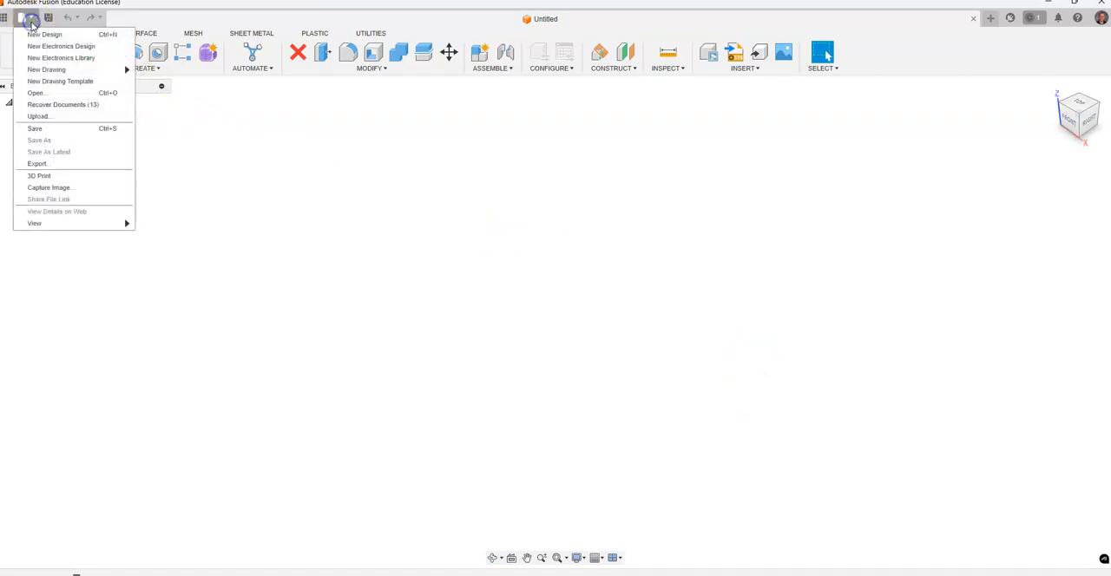
left_click(79, 81)
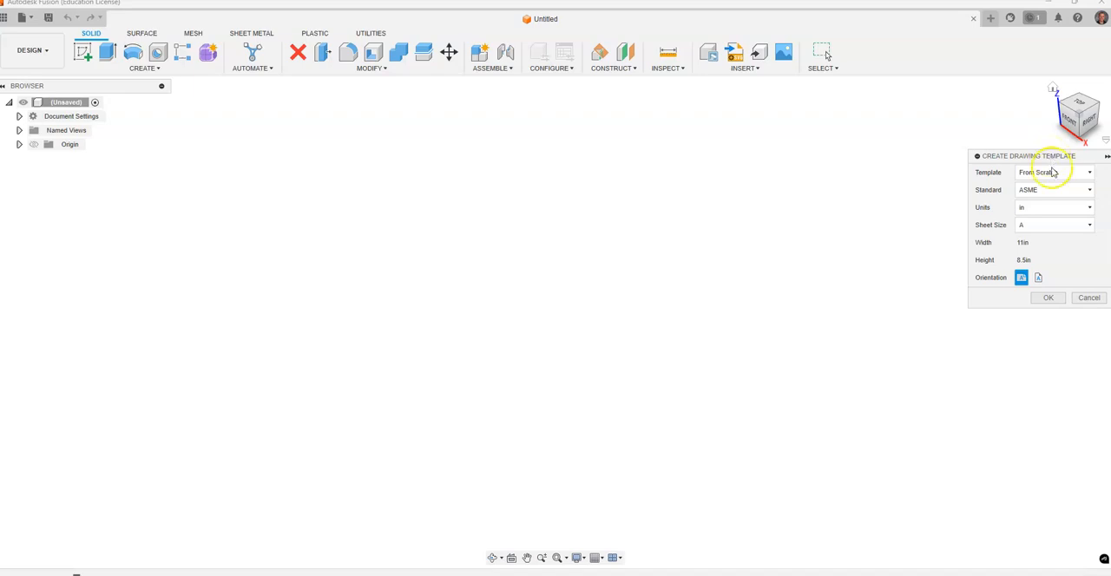
left_click(1043, 191)
left_click(1042, 188)
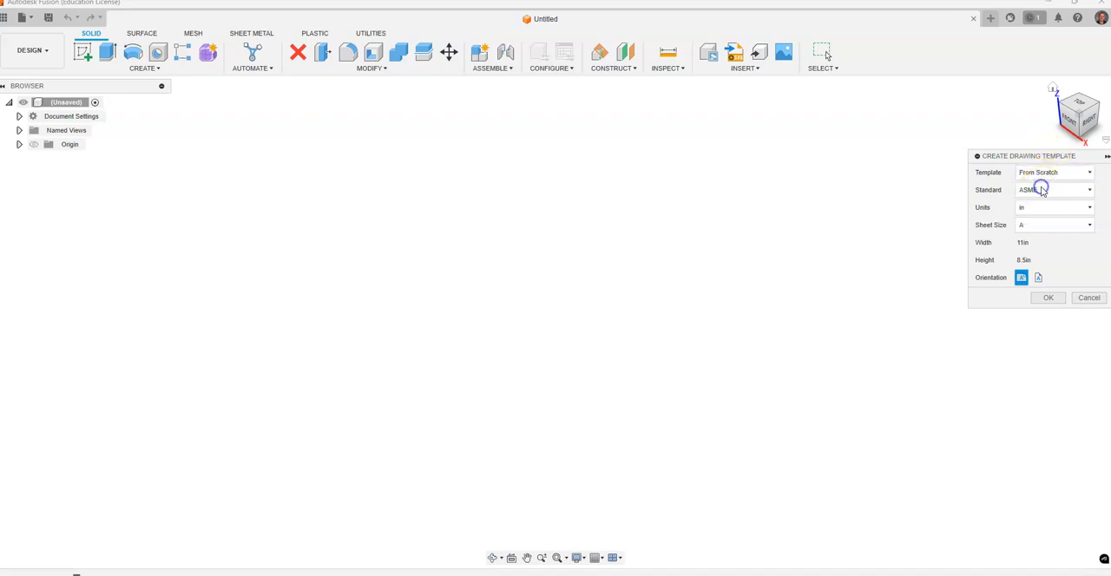
left_click(1055, 227)
left_click(1054, 225)
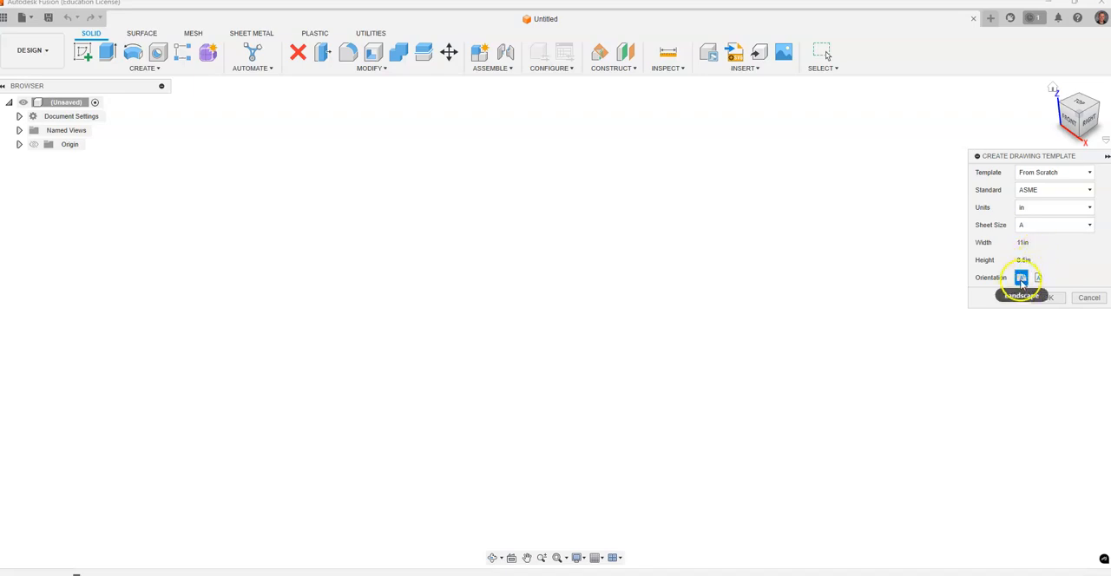
left_click(1049, 297)
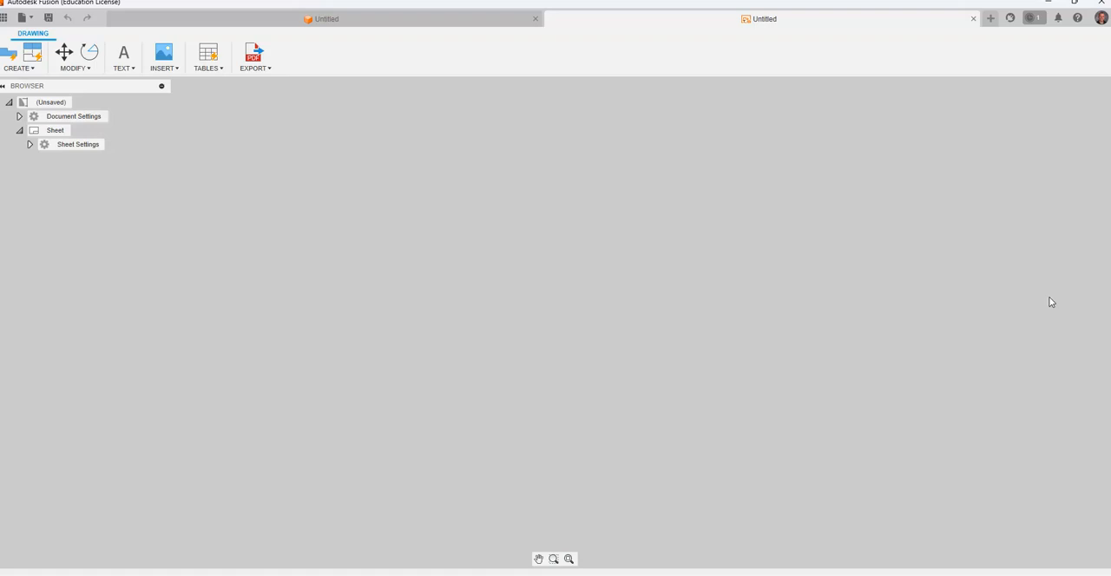
Place a front placeholder view of the assembly above the title block and delete it from the sheet.
left_click(362, 205)
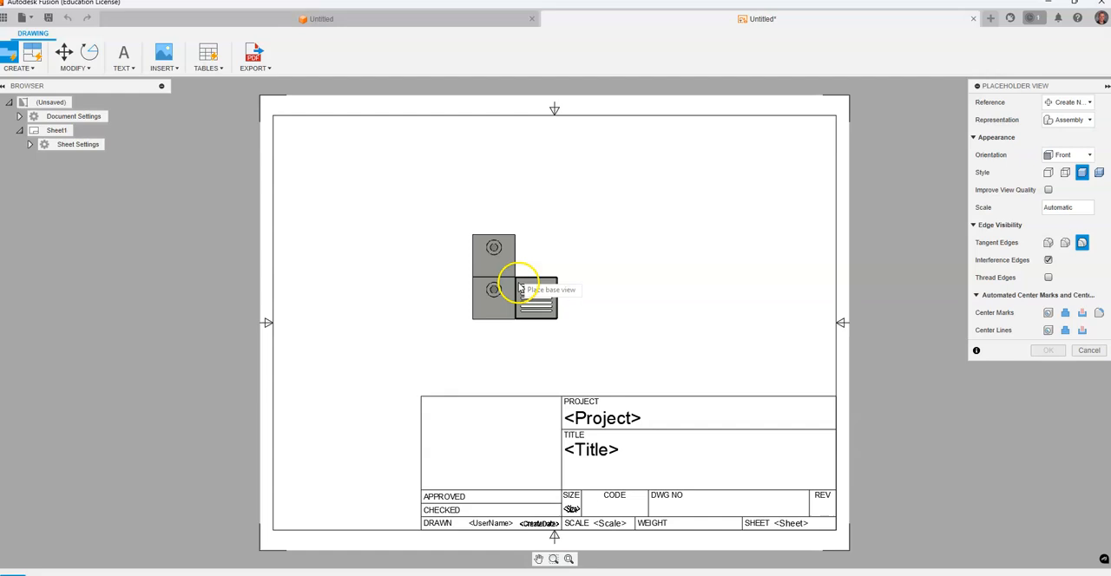
left_click(492, 252)
left_click(1046, 350)
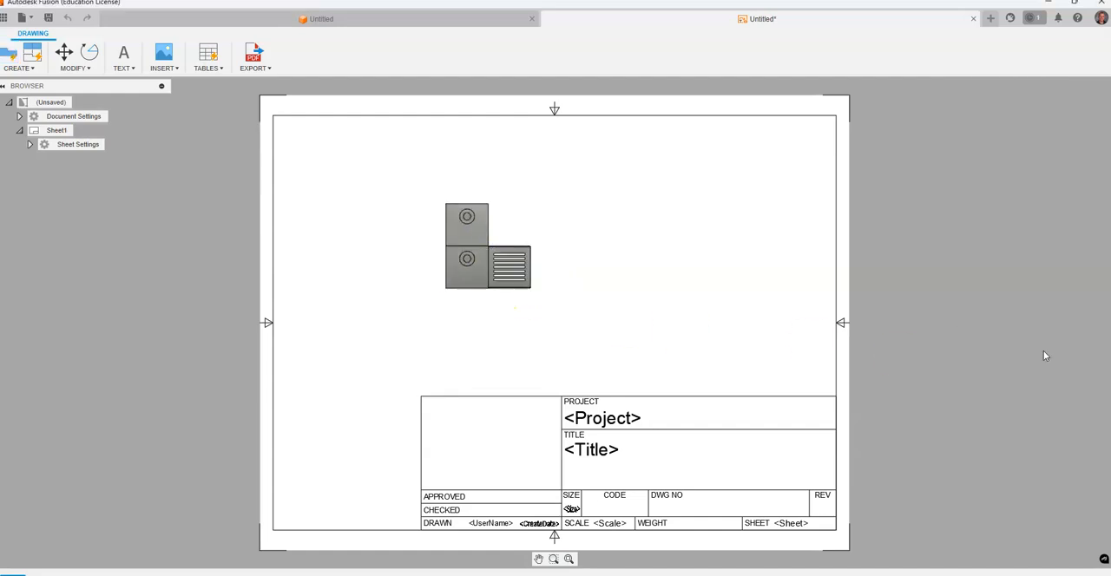
left_click(517, 224)
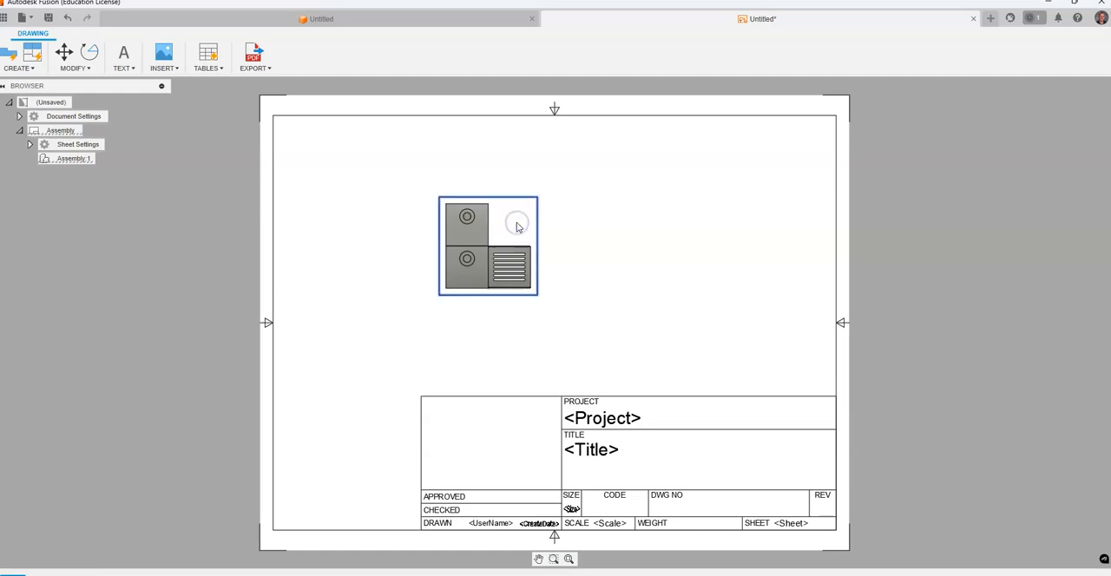
key("Delete")
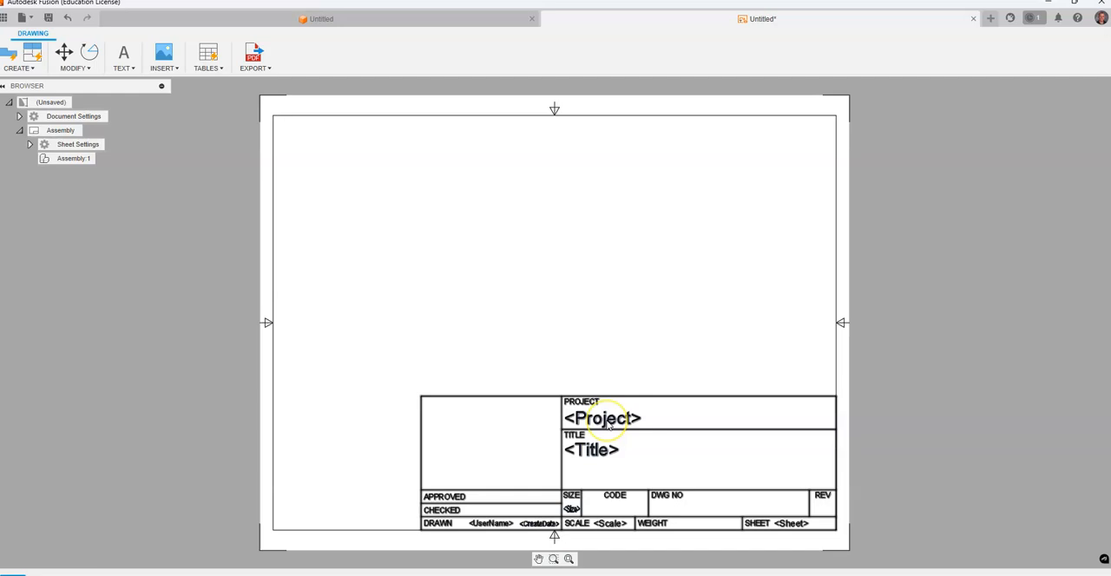
Create a new title block named PL based on the existing ANSI_TITLEBLOCK.
left_click(609, 423)
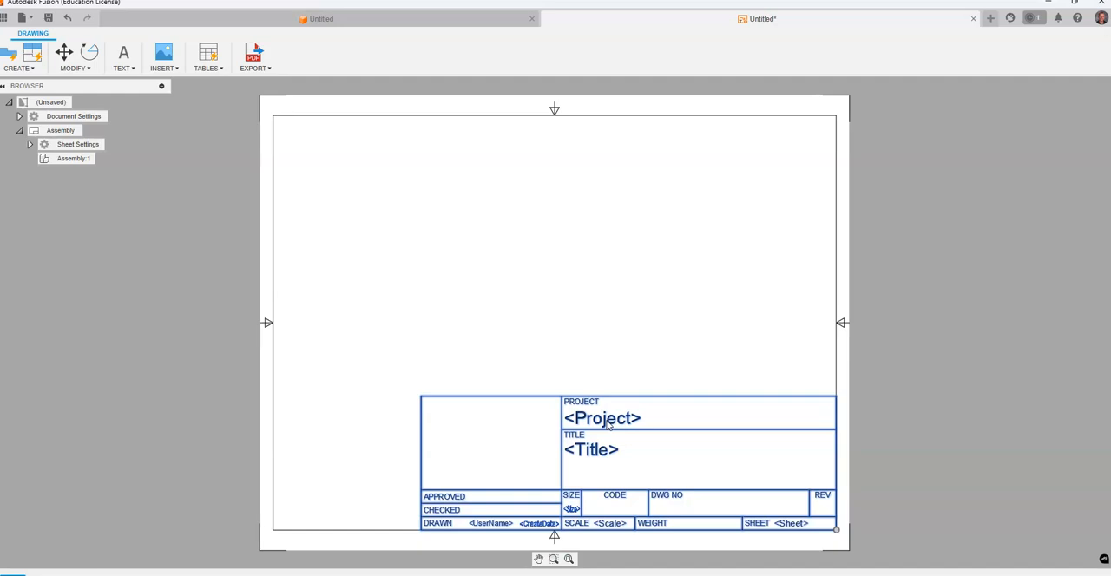
right_click(608, 421)
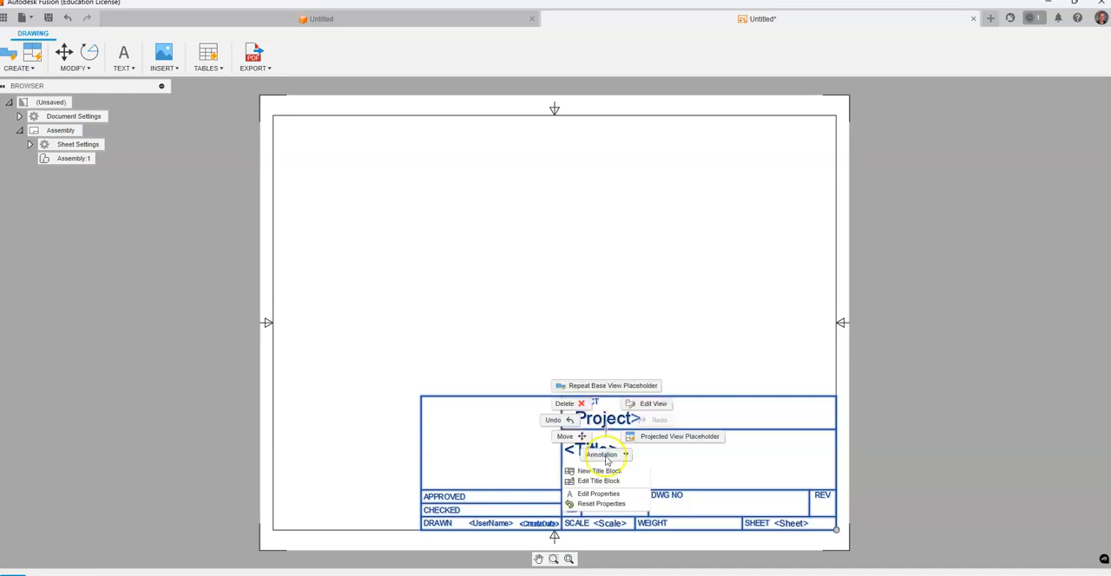
left_click(598, 483)
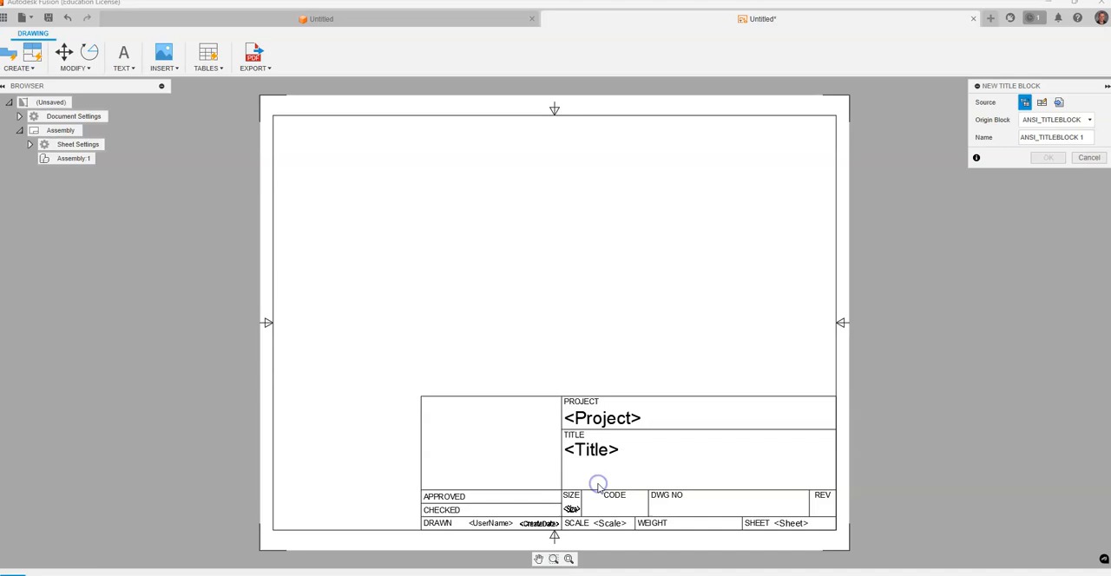
left_click_drag(1088, 138, 1014, 134)
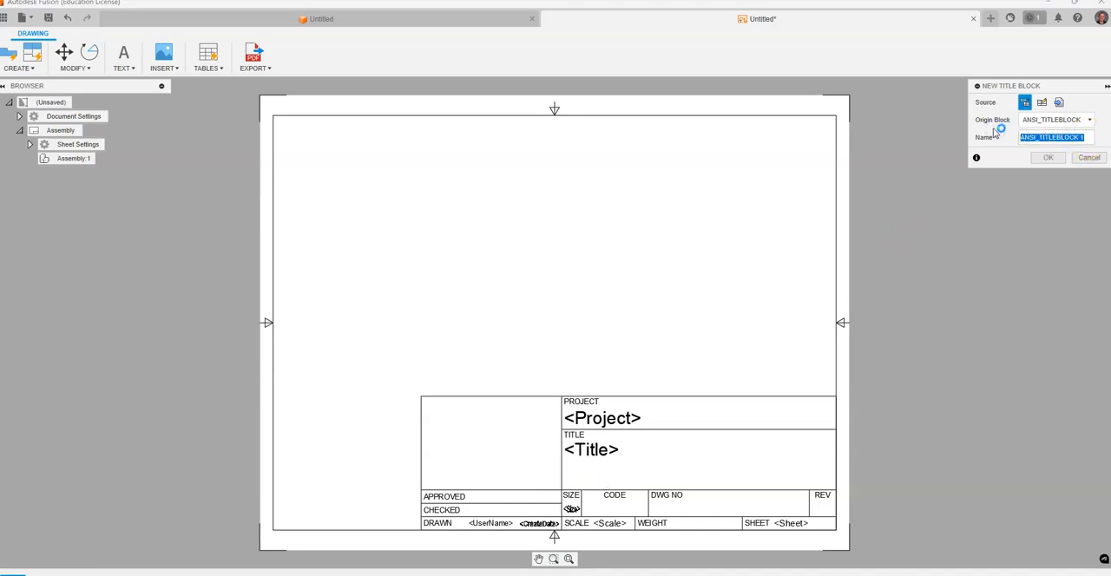
type("PL")
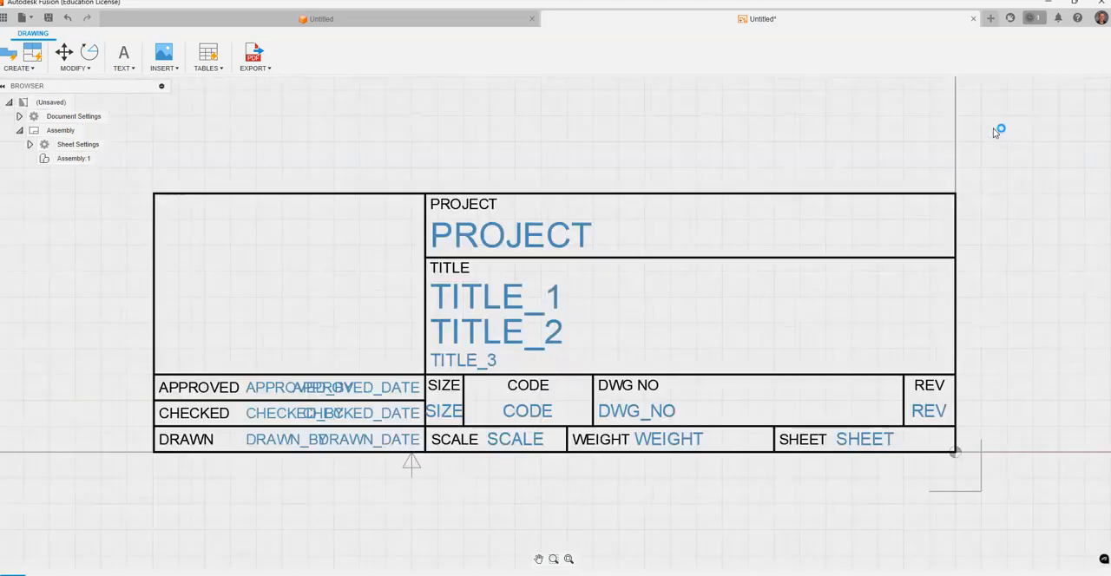
Delete all the existing lines, labels and attributes of the copied title block, leaving only the sheet border.
scroll(655, 297, "down", 5)
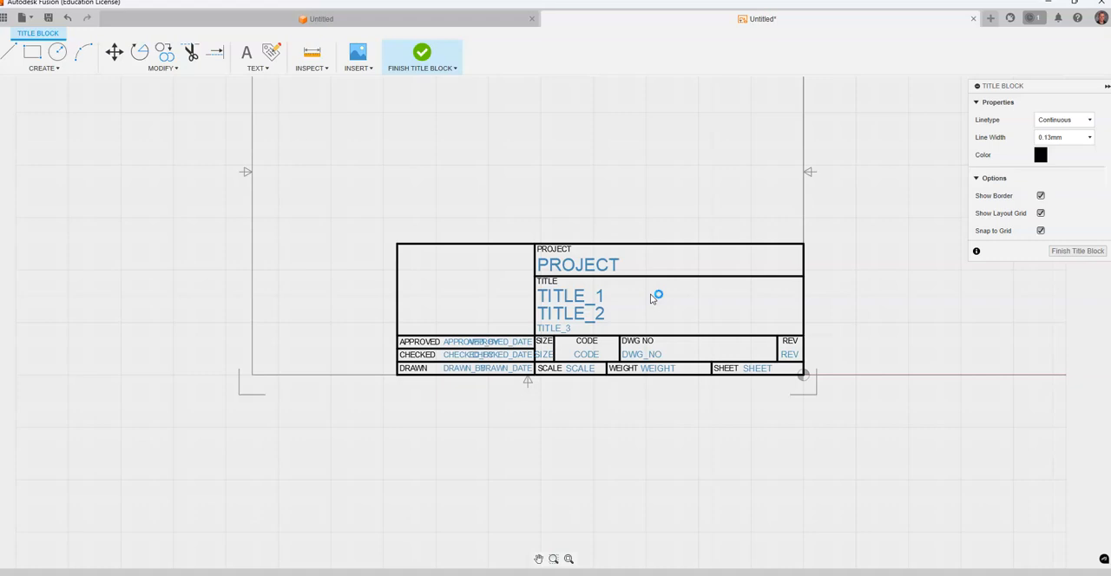
middle_click_drag(657, 238, 616, 274)
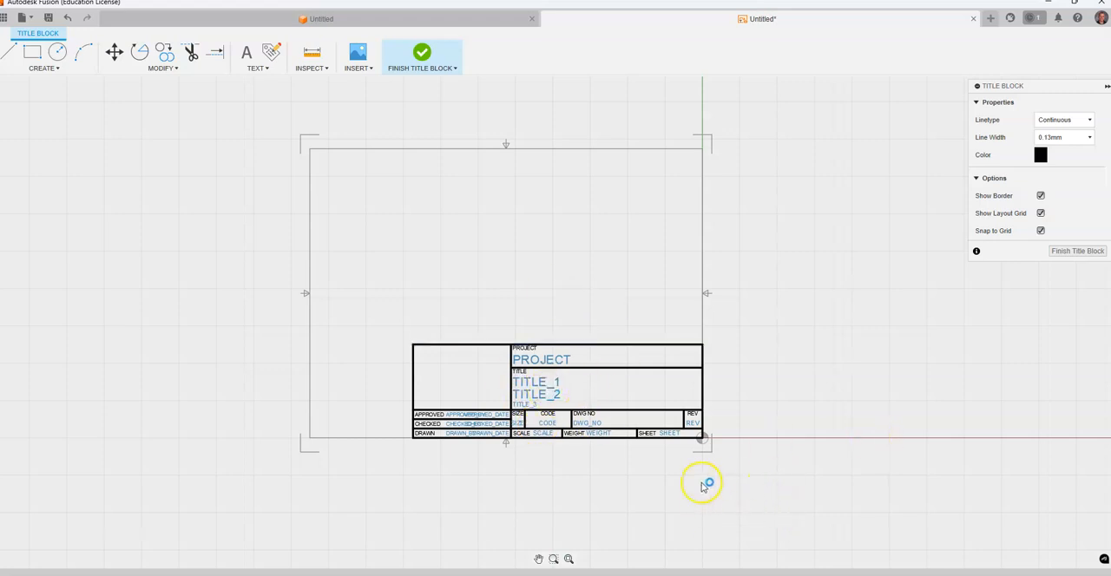
left_click(738, 475)
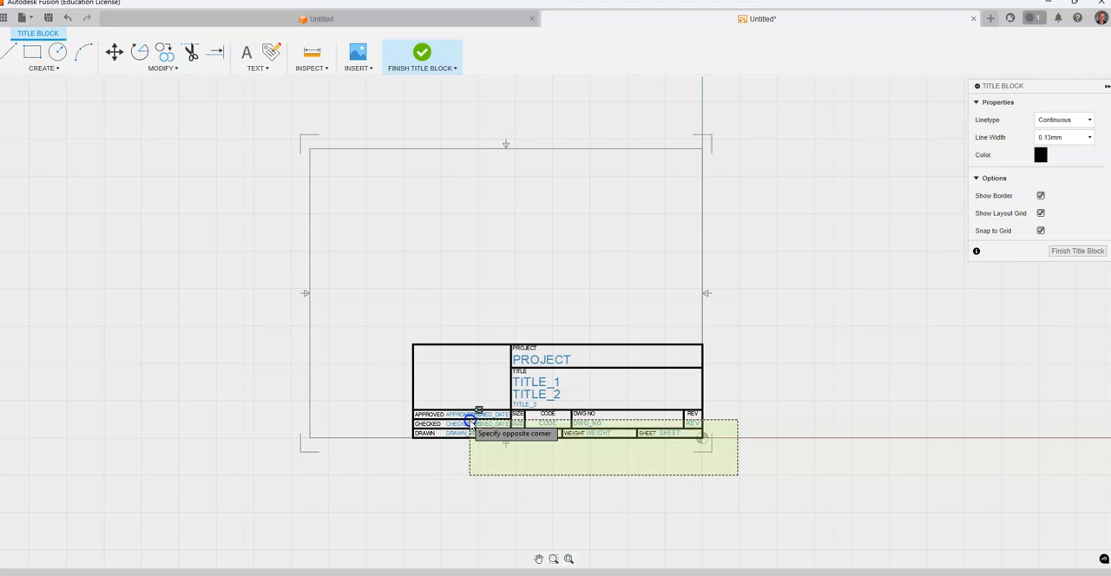
left_click(380, 322)
key("Delete")
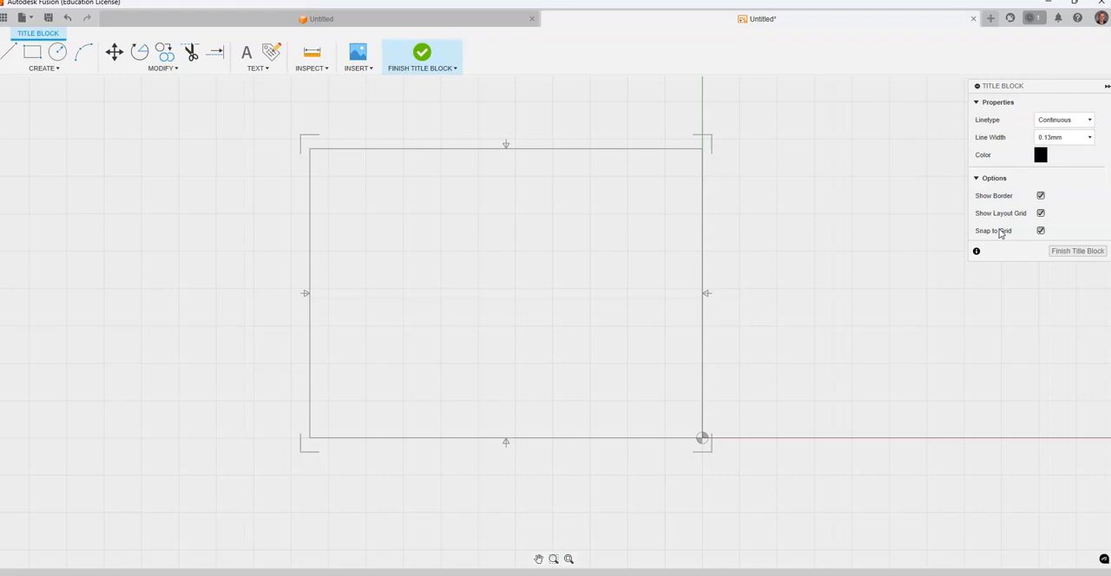
Draw a 10.5 in horizontal line just above the bottom border, spanning from the left border to the right border.
scroll(398, 427, "up", 3)
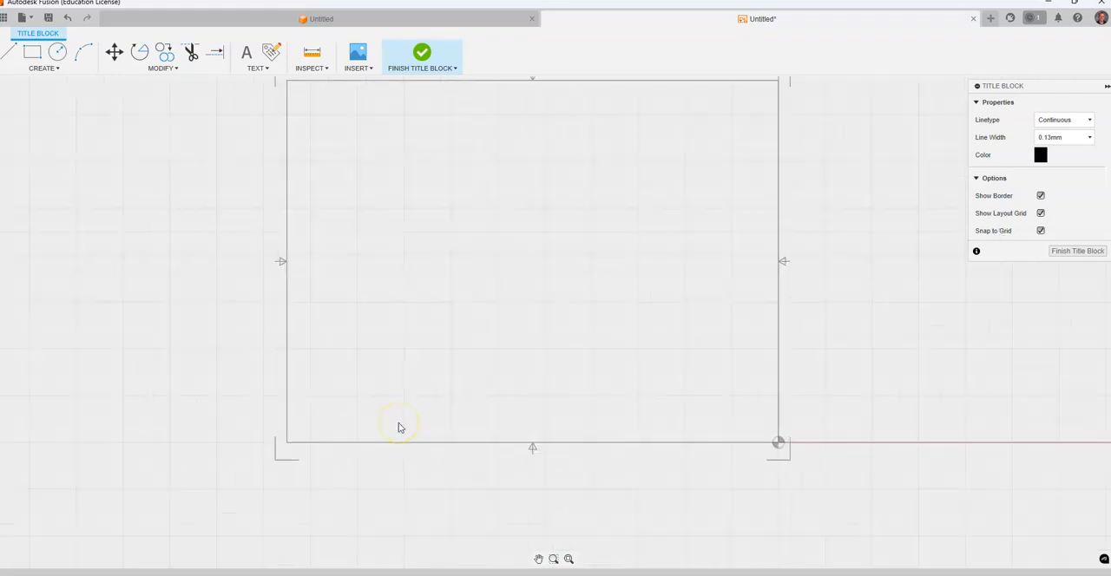
scroll(425, 419, "up", 1)
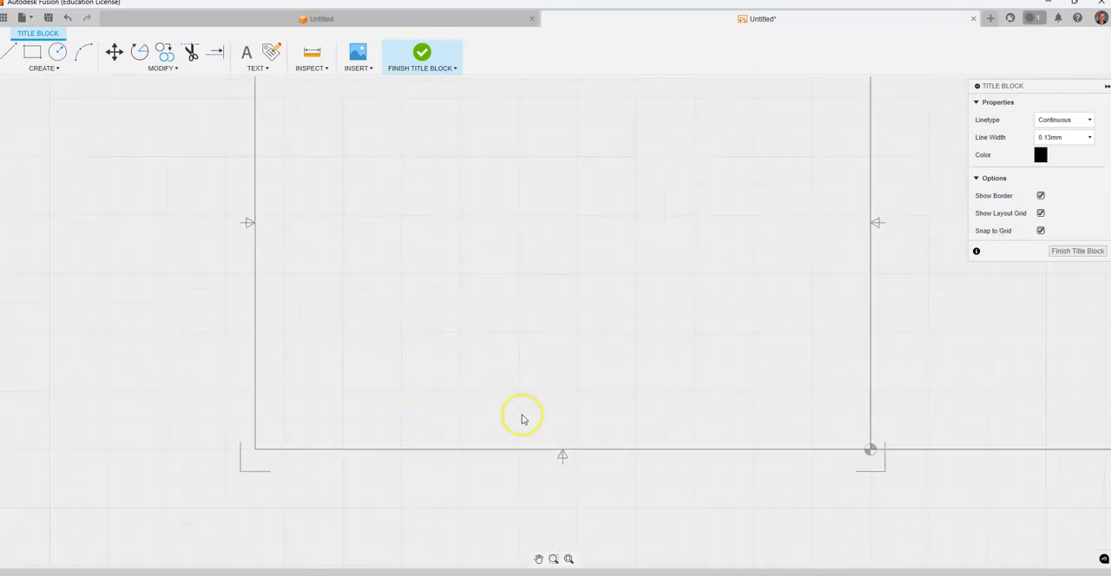
scroll(522, 421, "up", 1)
scroll(521, 420, "down", 1)
mouse_move(606, 393)
middle_mouse_down()
mouse_move(538, 409)
mouse_move(583, 399)
mouse_move(562, 415)
mouse_move(483, 405)
mouse_move(664, 414)
mouse_move(472, 414)
mouse_move(637, 416)
mouse_move(492, 412)
mouse_move(551, 416)
middle_mouse_up()
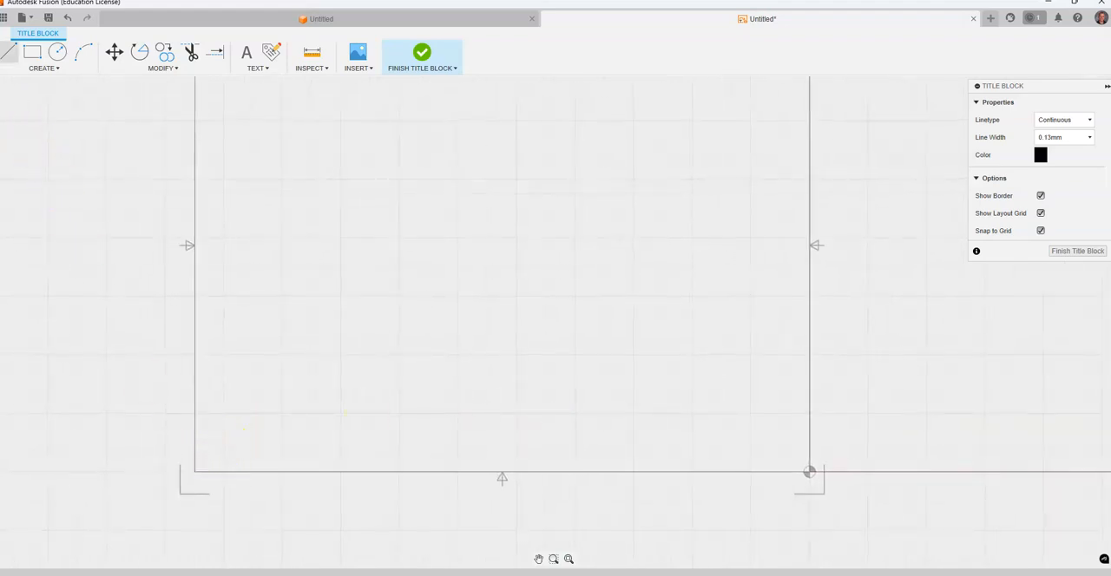
left_click(9, 52)
scroll(193, 473, "up", 3)
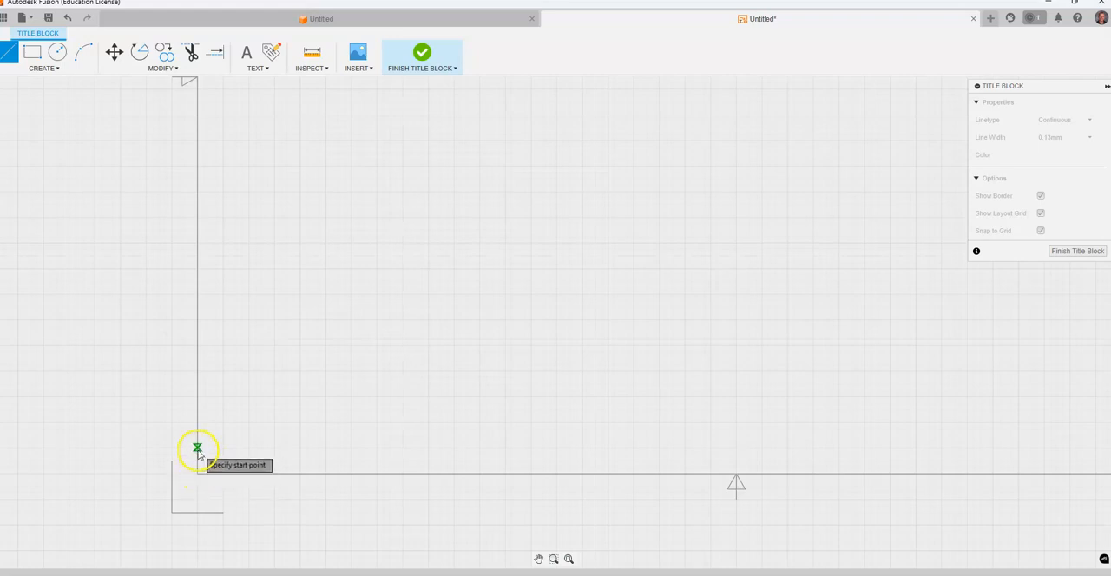
left_click(197, 448)
scroll(818, 446, "up", 3)
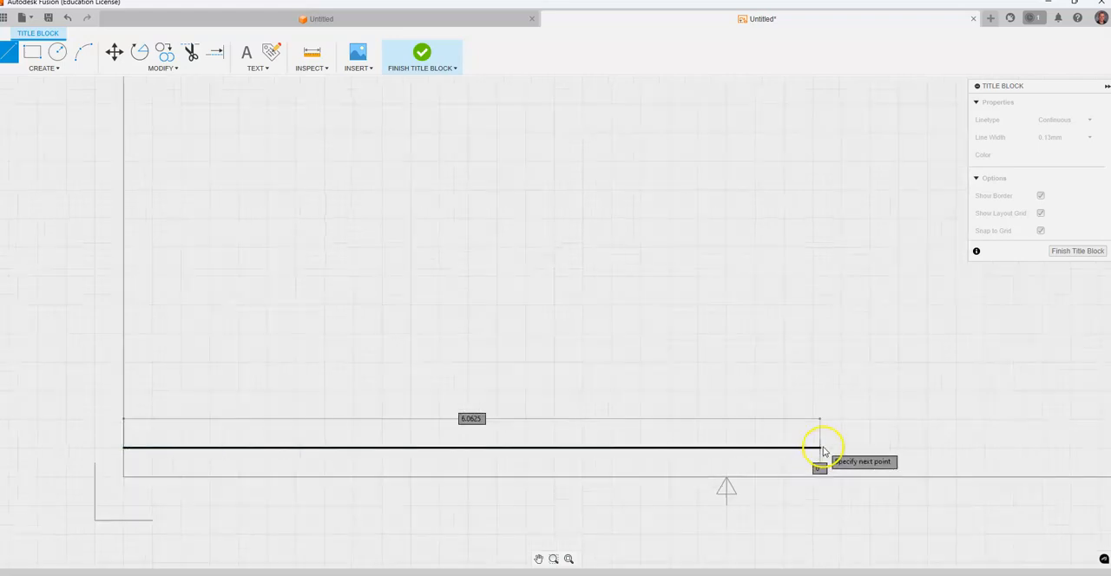
scroll(803, 445, "down", 3)
scroll(1025, 448, "up", 3)
scroll(1007, 444, "up", 3)
scroll(992, 447, "down", 2)
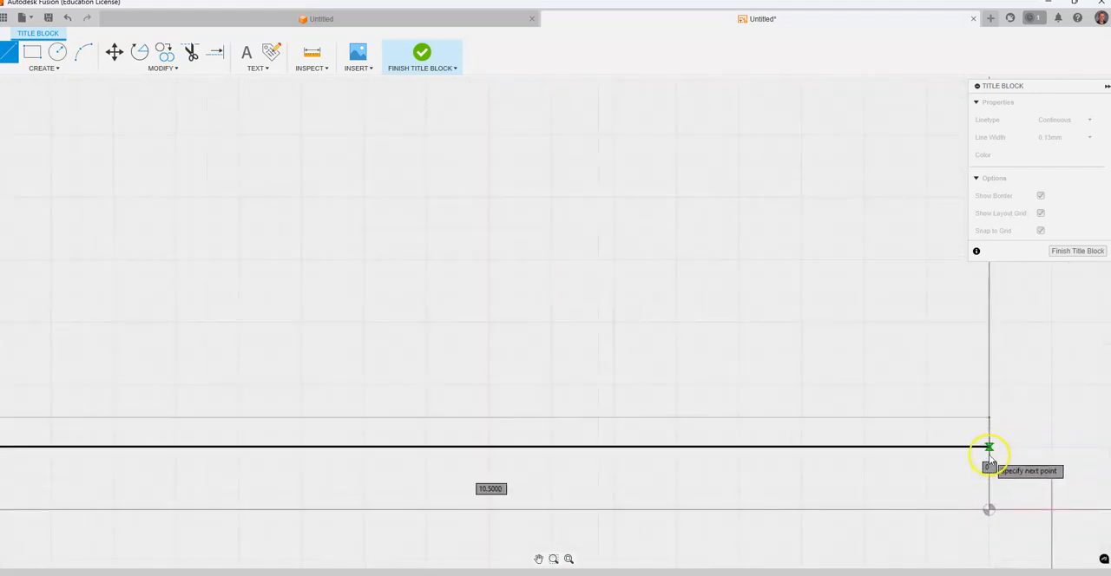
left_click(988, 448)
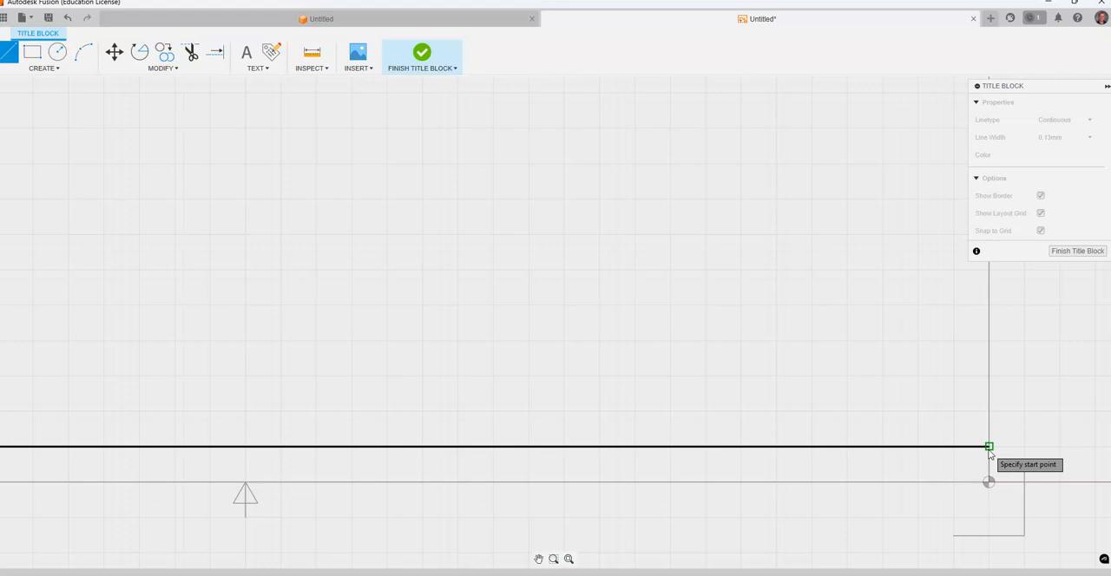
scroll(989, 450, "down", 2)
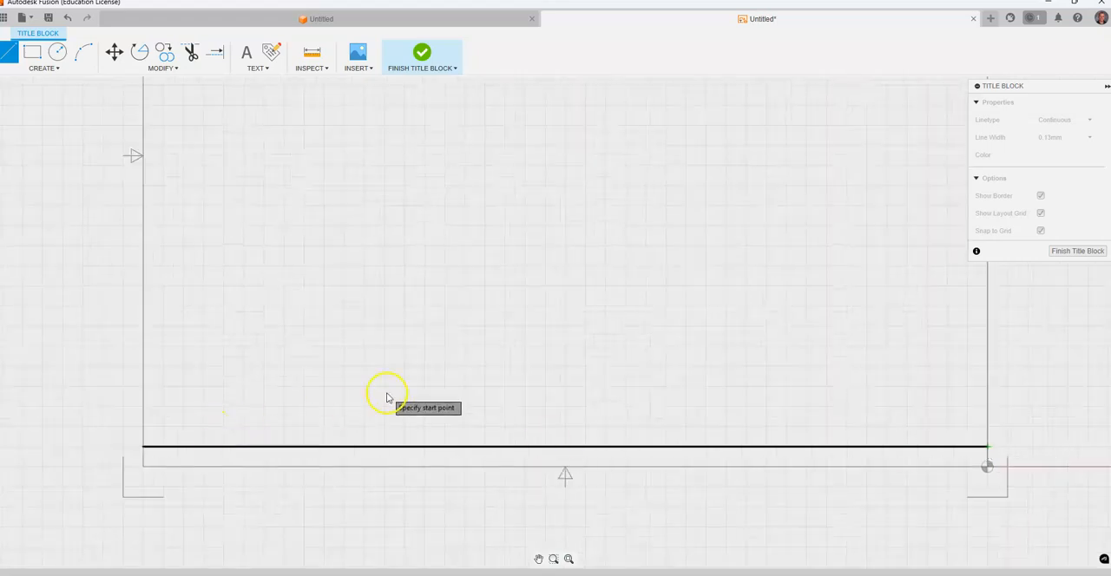
right_click(744, 301)
left_click(792, 304)
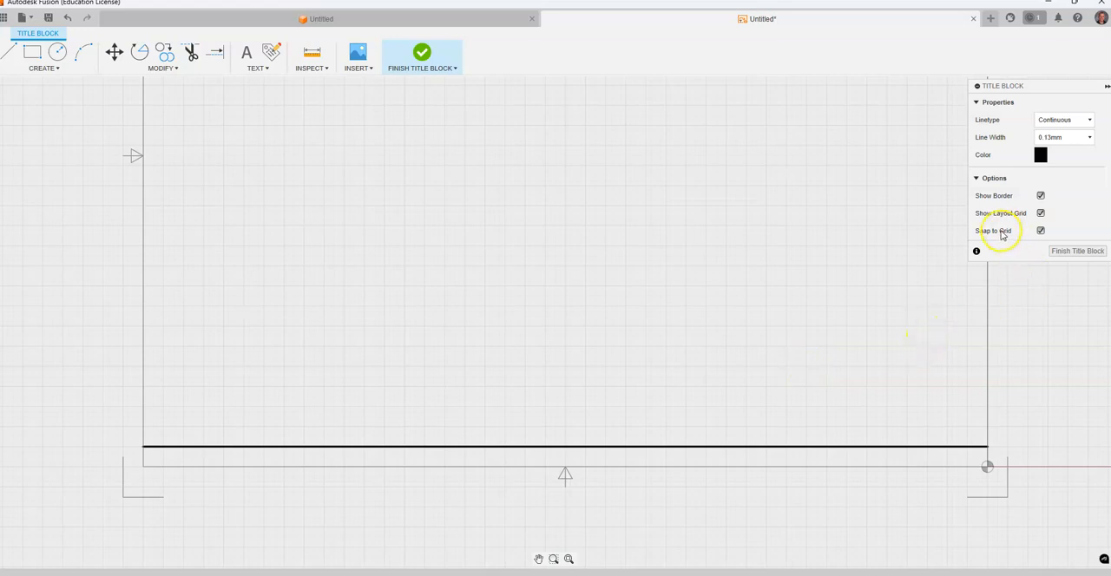
Turn off grid snapping and place a Drawn By attribute just above the horizontal line near the left border.
left_click(1041, 232)
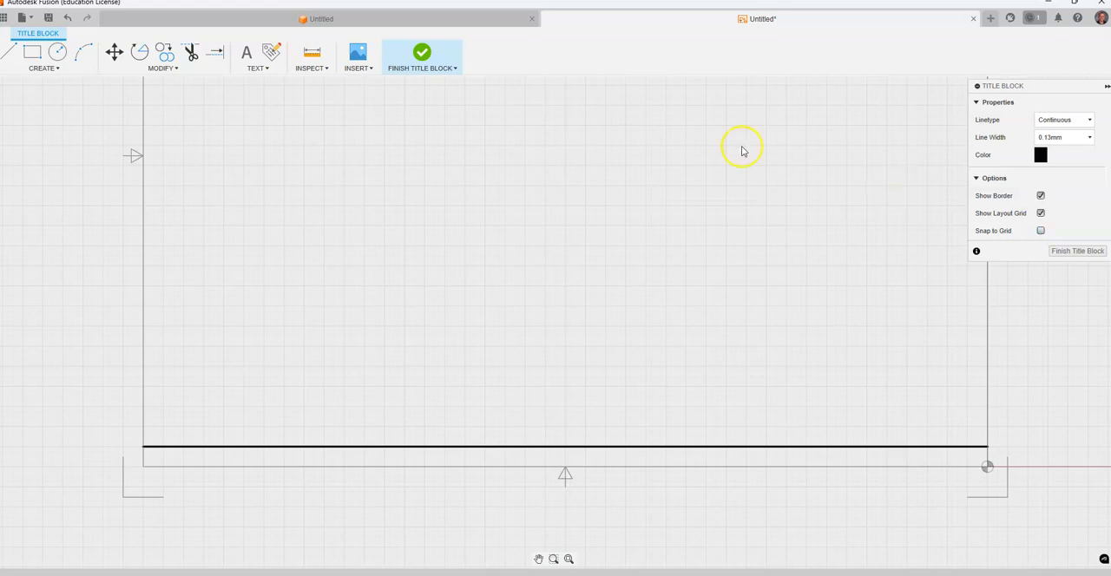
left_click(269, 69)
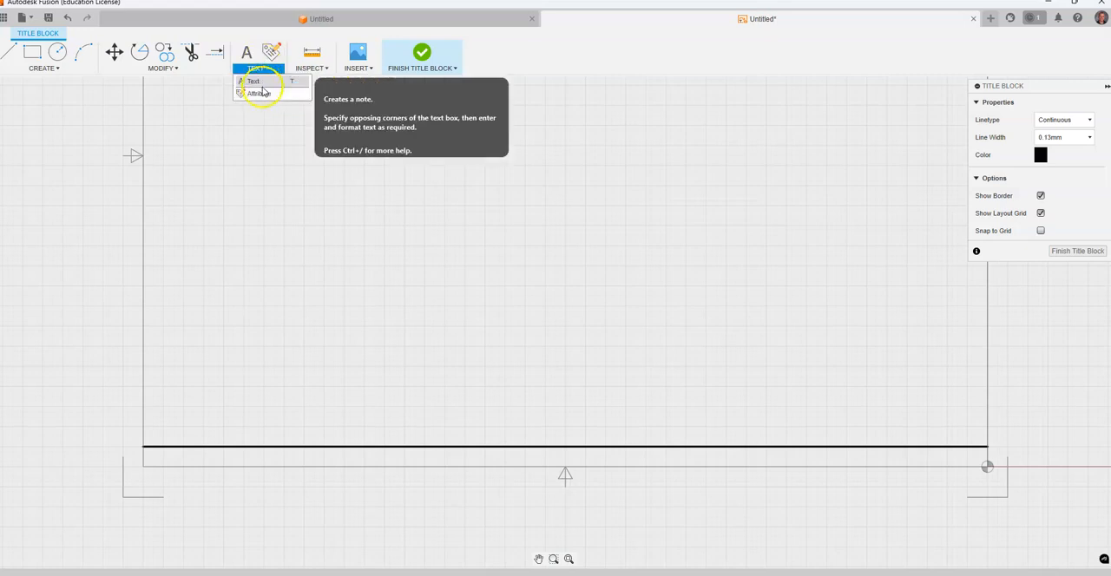
left_click(265, 91)
scroll(168, 445, "up", 4)
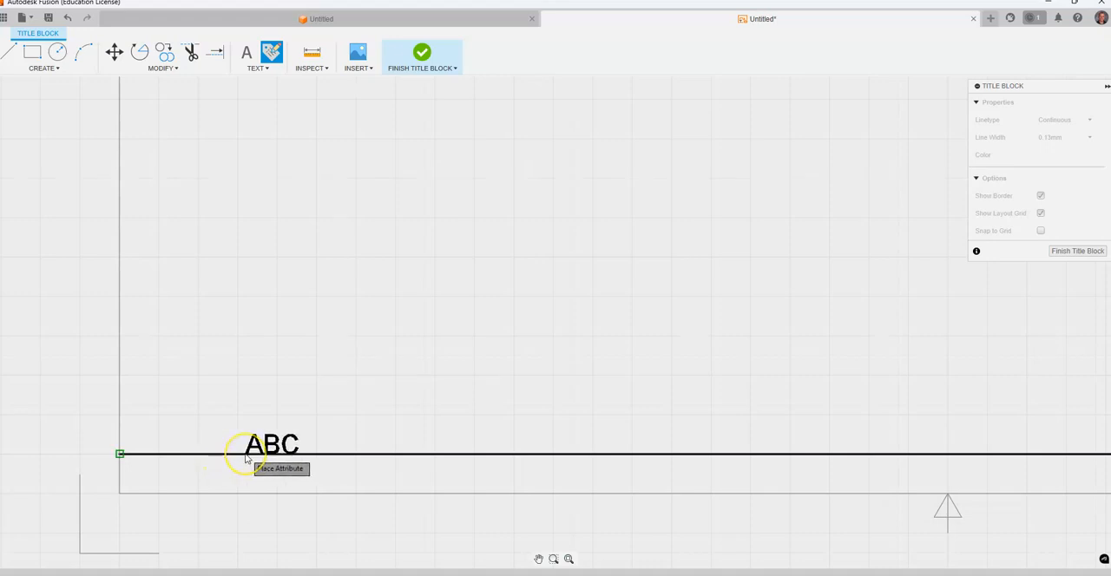
left_click(245, 458)
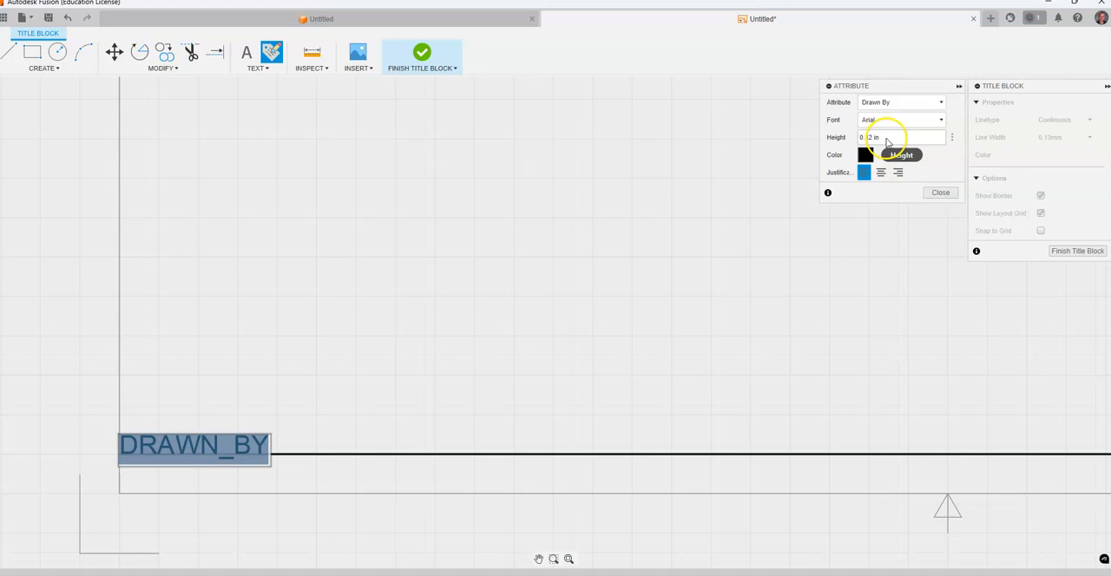
left_click(941, 192)
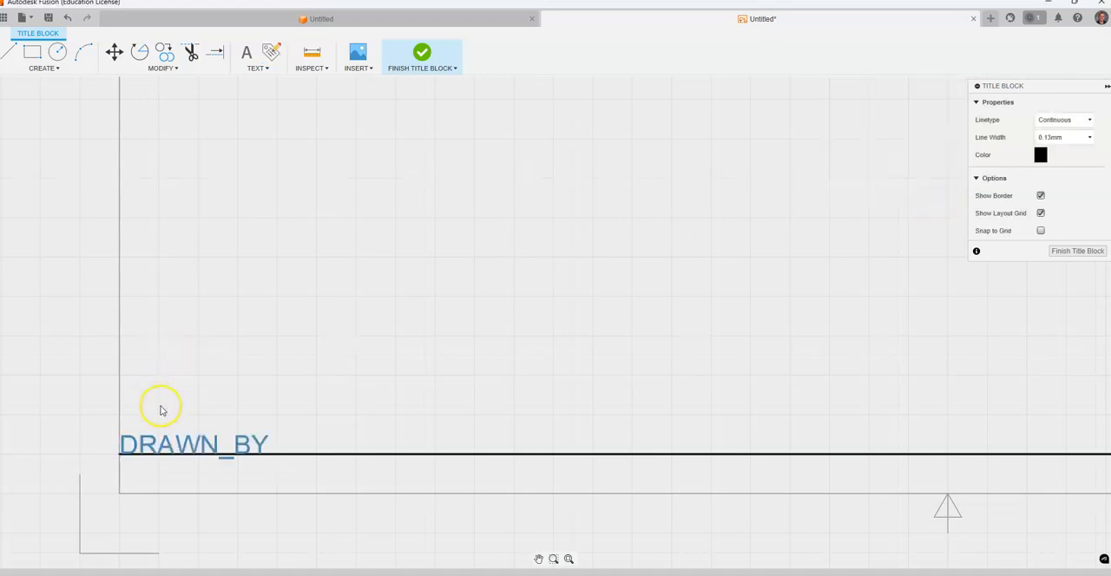
left_click_drag(182, 444, 218, 441)
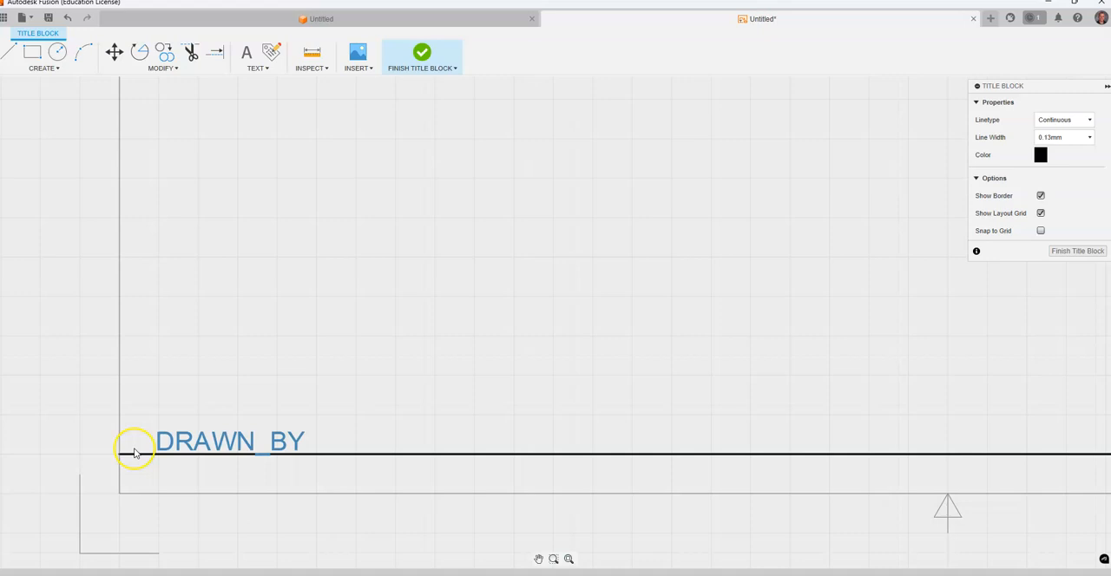
Add a Part Name attribute and move it along the horizontal line to the right of the Drawn By attribute.
scroll(354, 390, "down", 5)
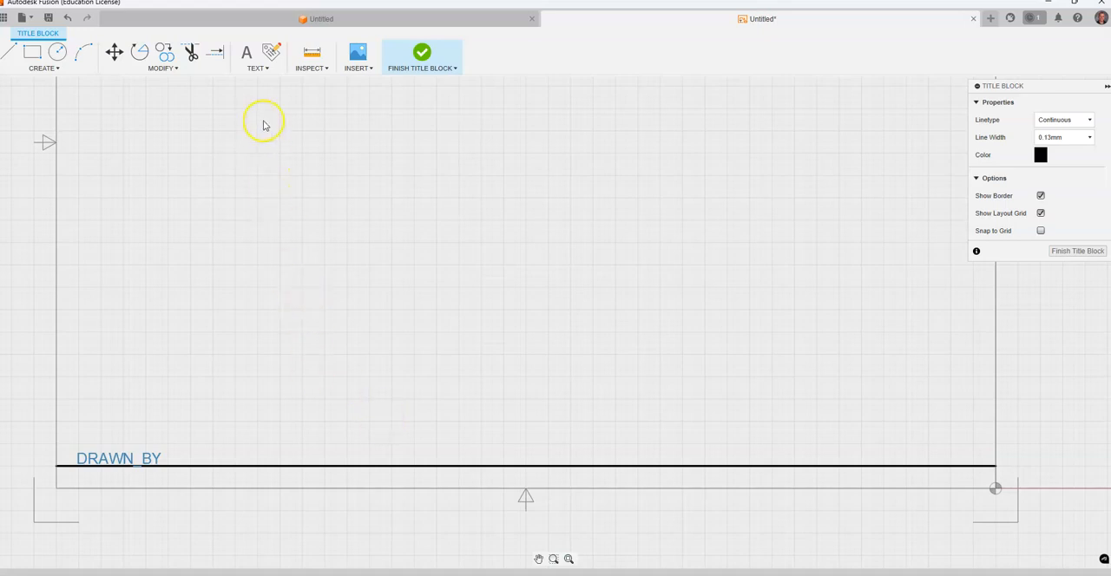
left_click(271, 52)
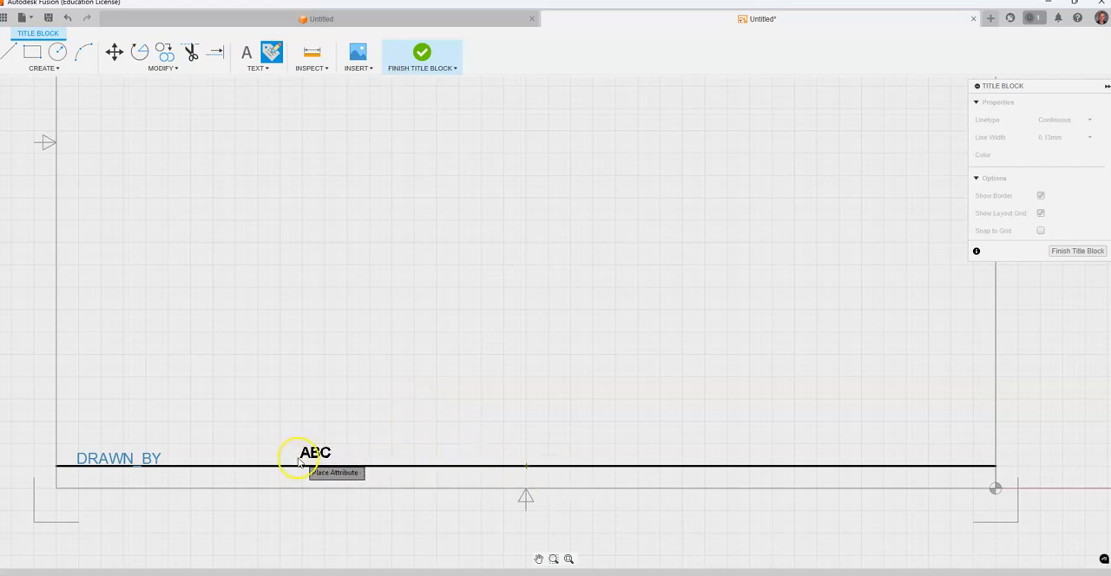
left_click(273, 462)
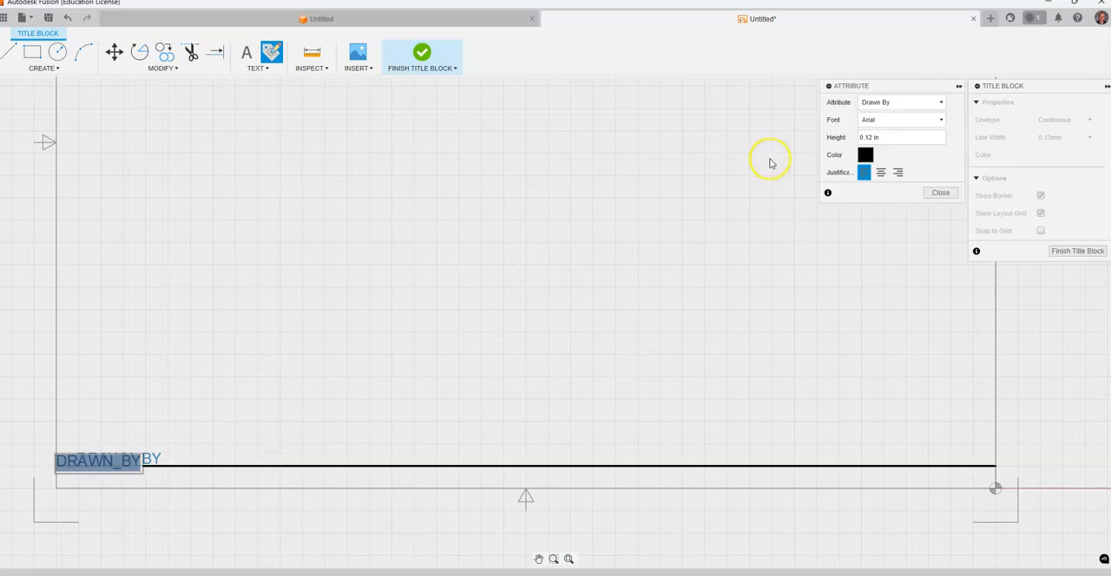
left_click(877, 103)
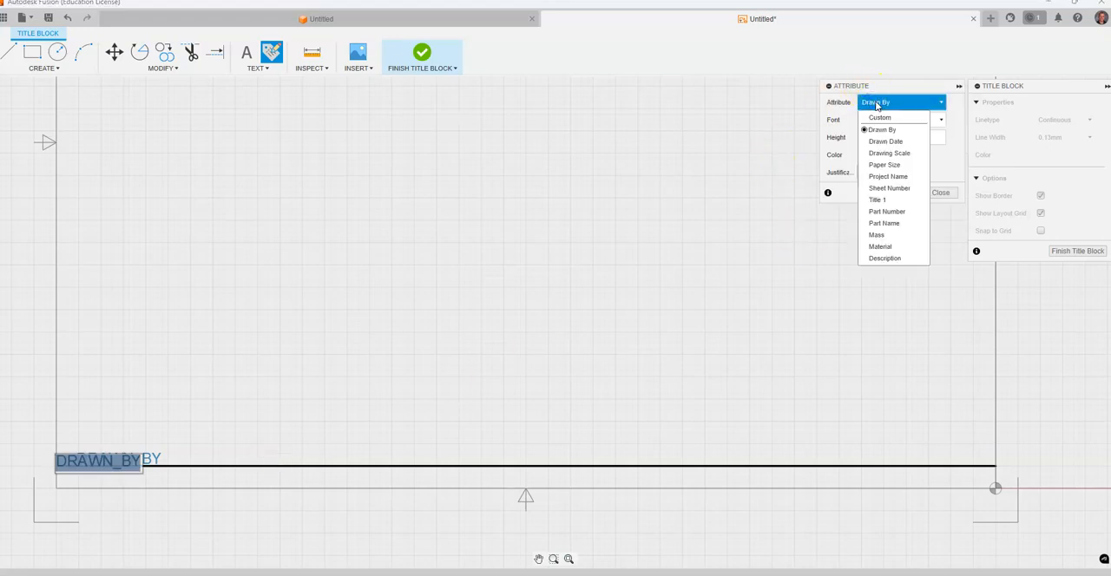
left_click(882, 223)
left_click(940, 193)
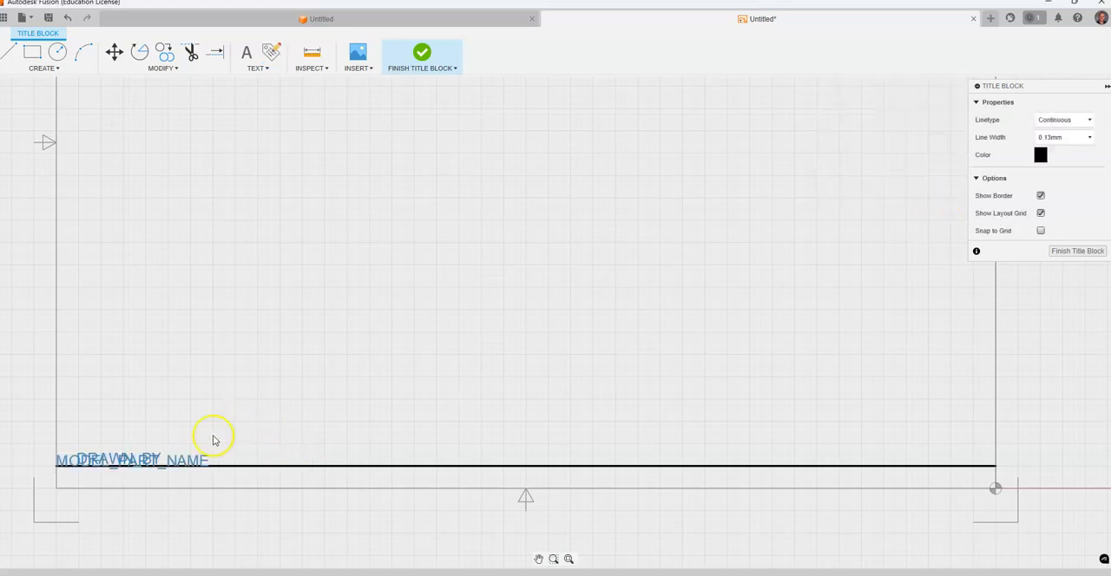
left_click_drag(198, 462, 516, 461)
Align the Part Name attribute level with Drawn By and shift it toward the middle of the horizontal line.
scroll(422, 471, "down", 2)
scroll(162, 456, "up", 4)
scroll(156, 482, "up", 2)
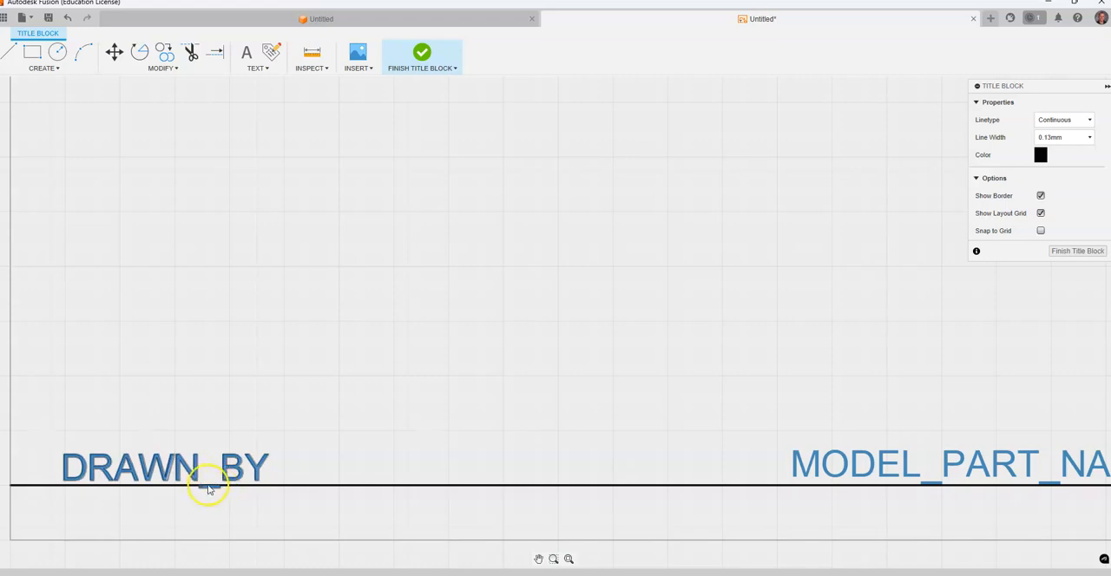
left_click_drag(984, 465, 986, 476)
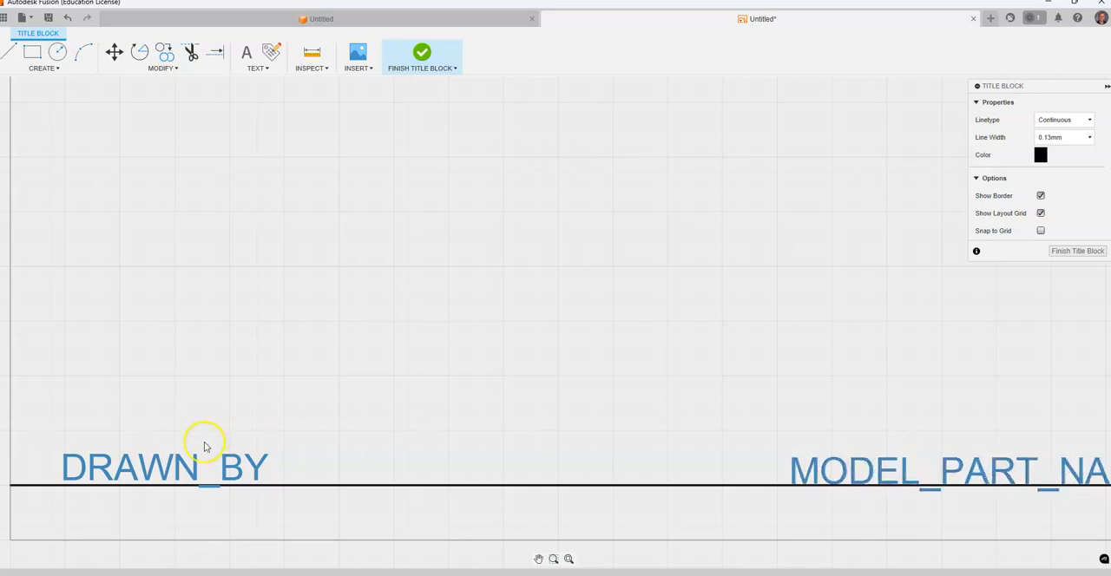
scroll(391, 375, "down", 5)
middle_click_drag(984, 420, 801, 434)
left_click(491, 439)
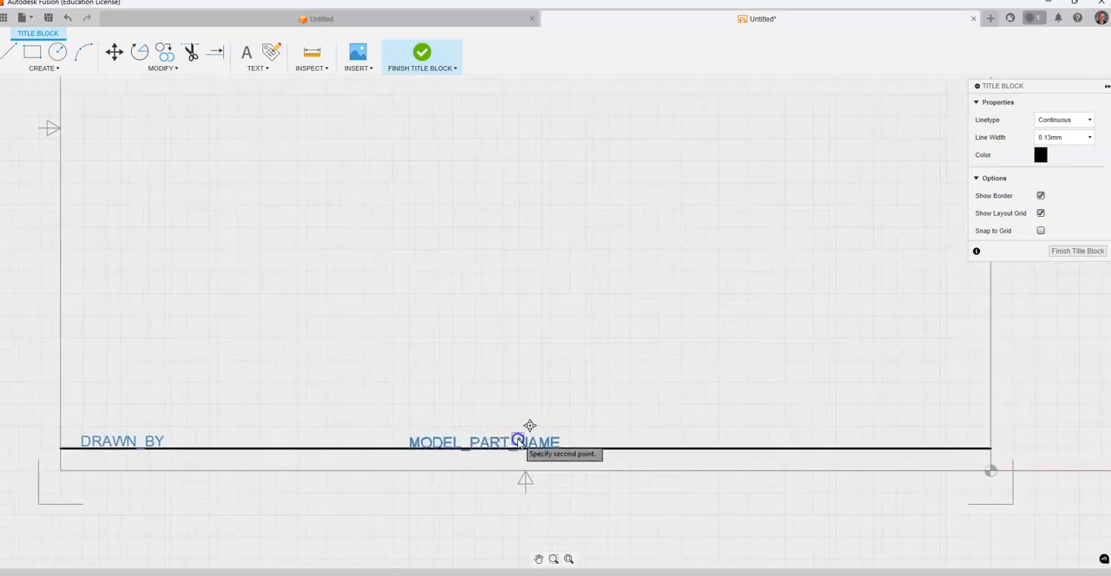
left_click(514, 440)
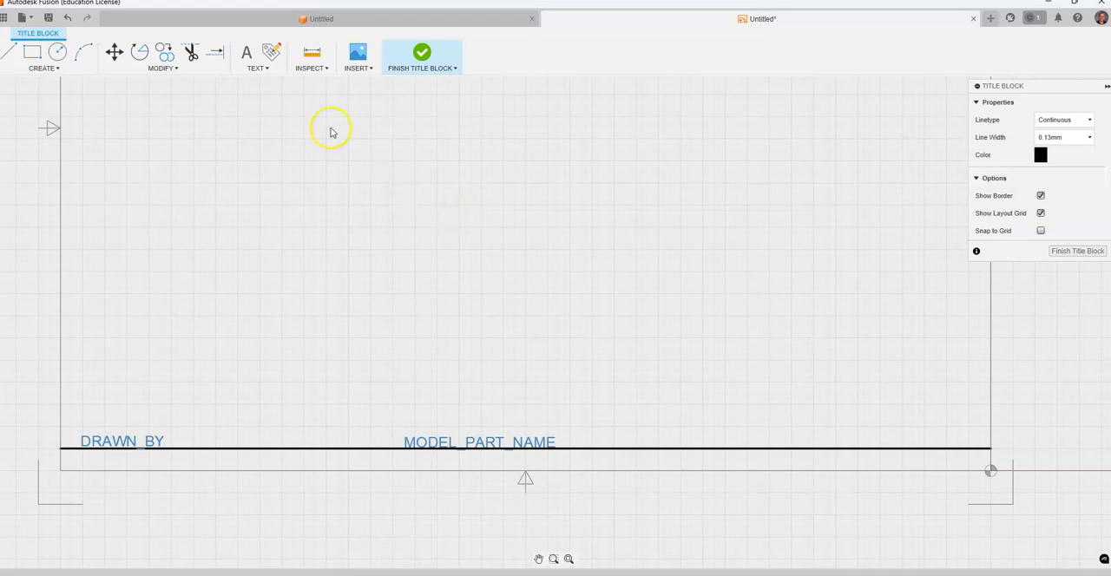
Add a Drawn Date attribute and move it above the line, between the Part Name attribute and the right border.
left_click(271, 52)
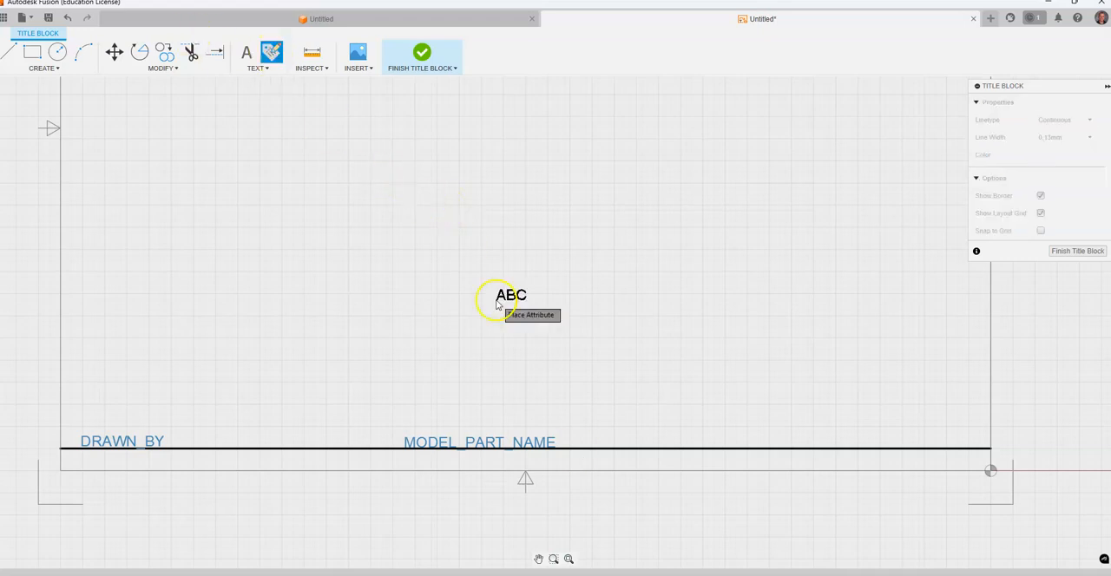
left_click(737, 447)
left_click(900, 104)
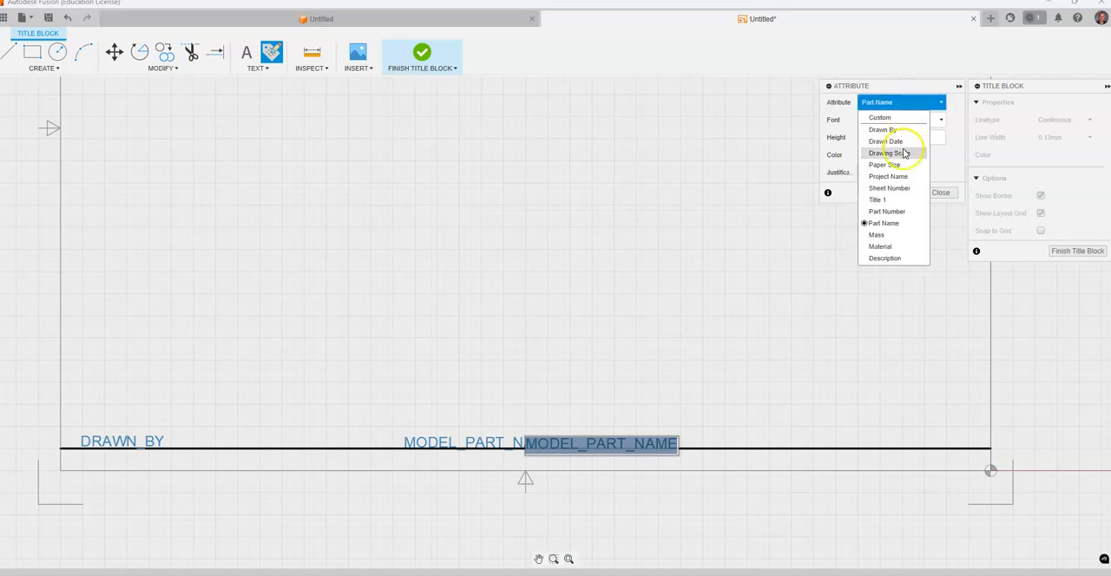
left_click(899, 141)
left_click(937, 193)
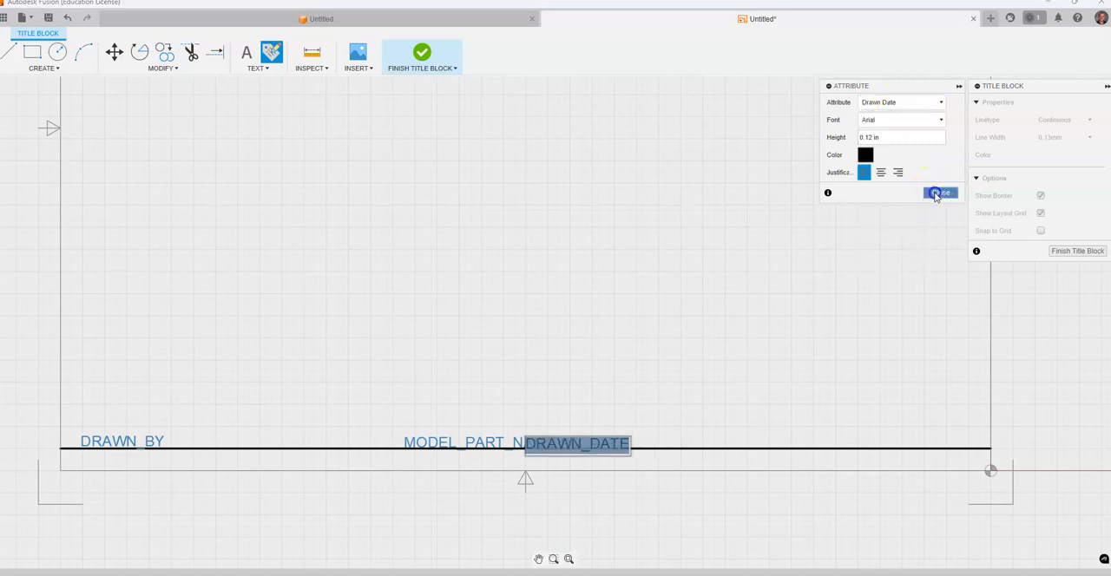
left_click(653, 445)
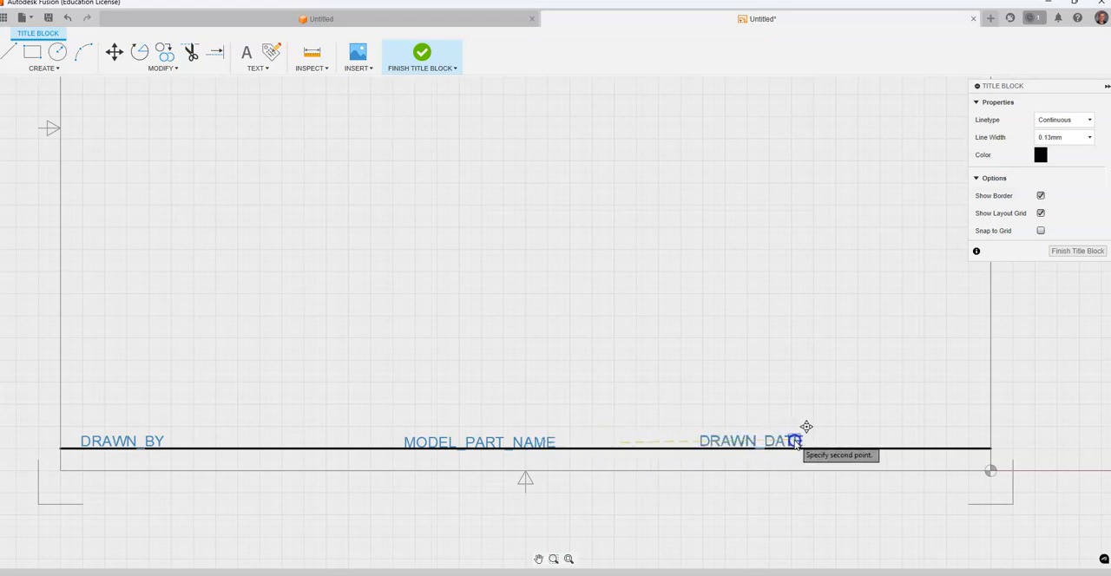
left_click(793, 440)
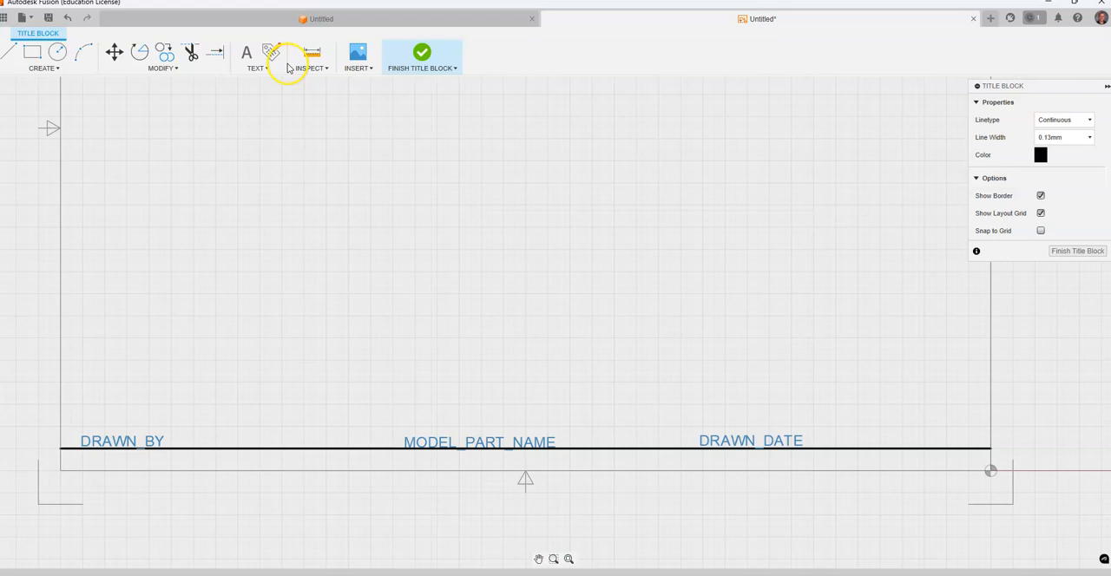
Add a Drawing Scale attribute above the horizontal line, between the Drawn Date attribute and the right border.
left_click(880, 440)
left_click(877, 102)
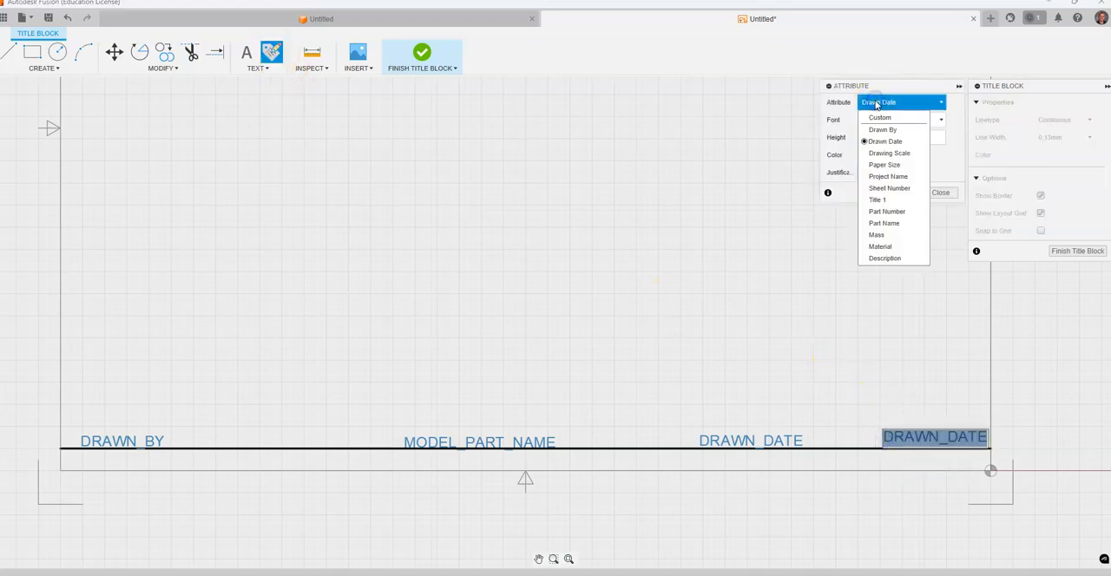
left_click(889, 153)
left_click(939, 194)
left_click_drag(918, 441, 960, 447)
left_click(34, 115)
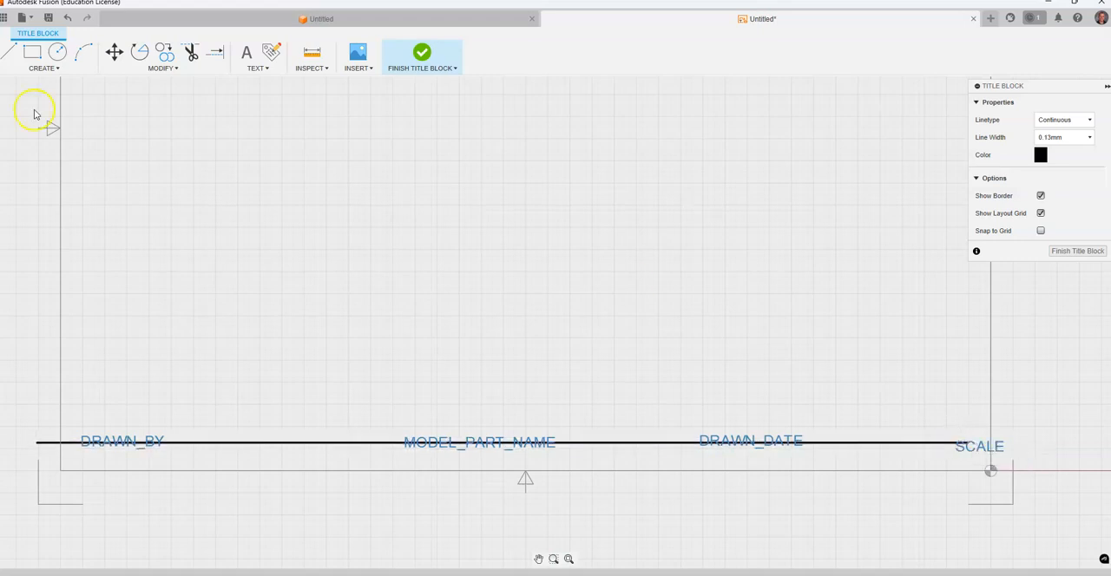
left_click(67, 18)
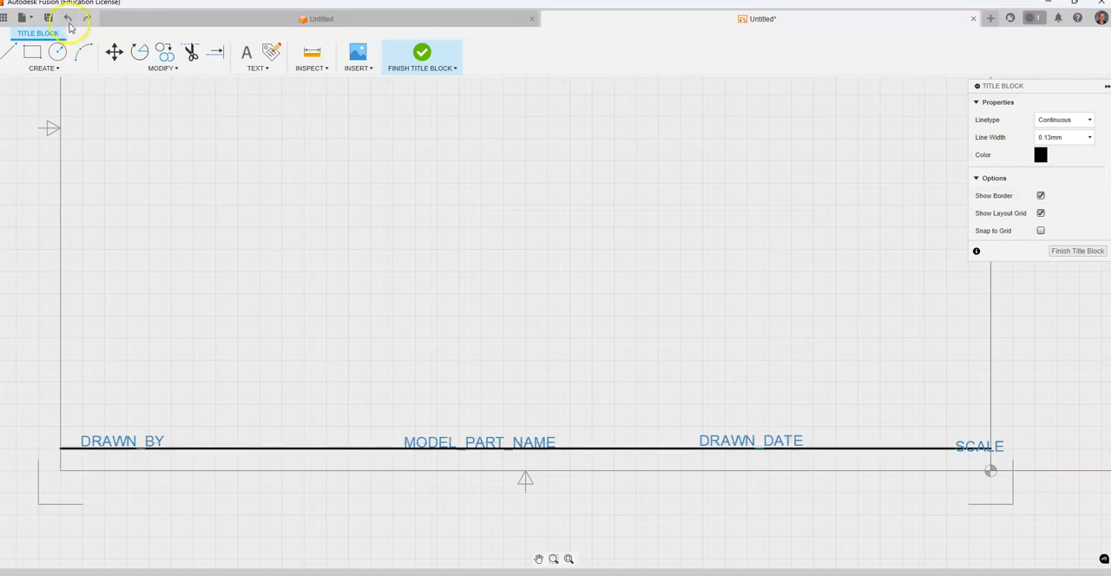
left_click(66, 18)
Reposition the Drawing Scale attribute inside the right border, roughly level with the Drawn Date attribute.
left_click_drag(924, 435, 920, 440)
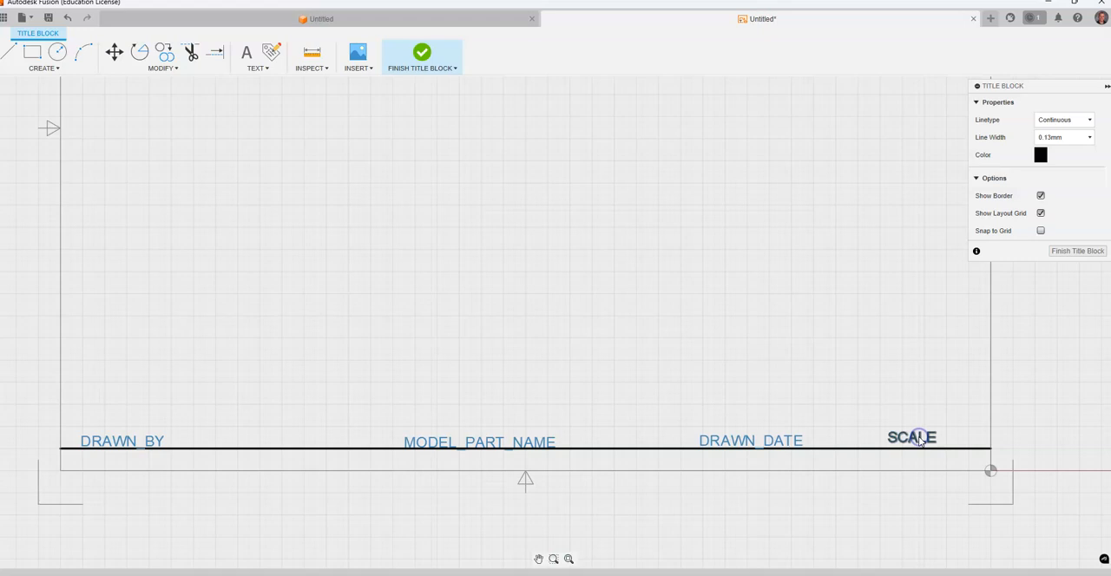
left_click(909, 441)
left_click_drag(910, 447, 925, 445)
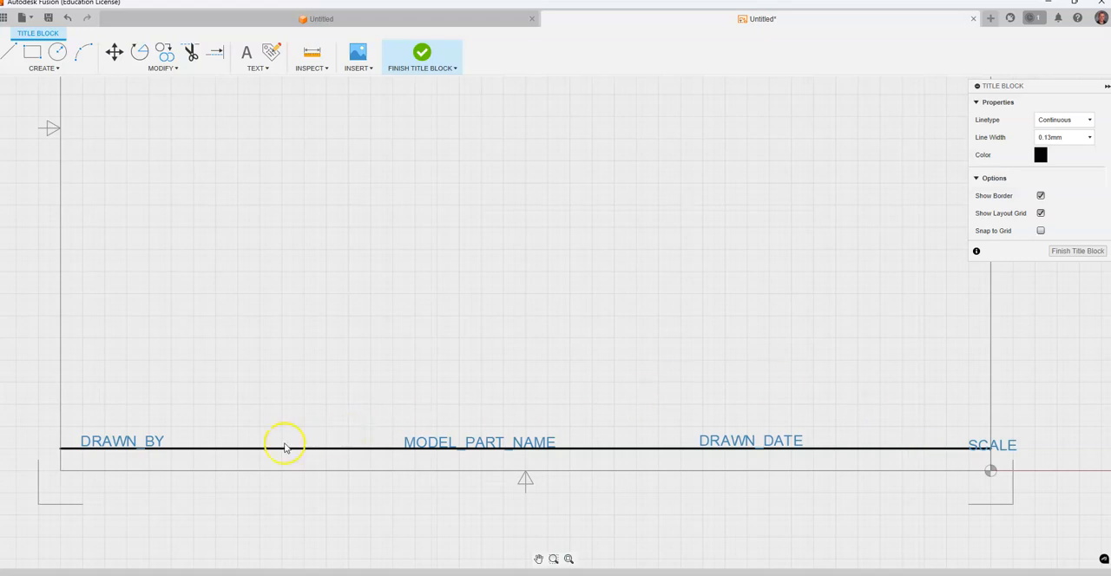
left_click_drag(979, 446, 917, 438)
left_click(890, 460)
left_click(860, 450)
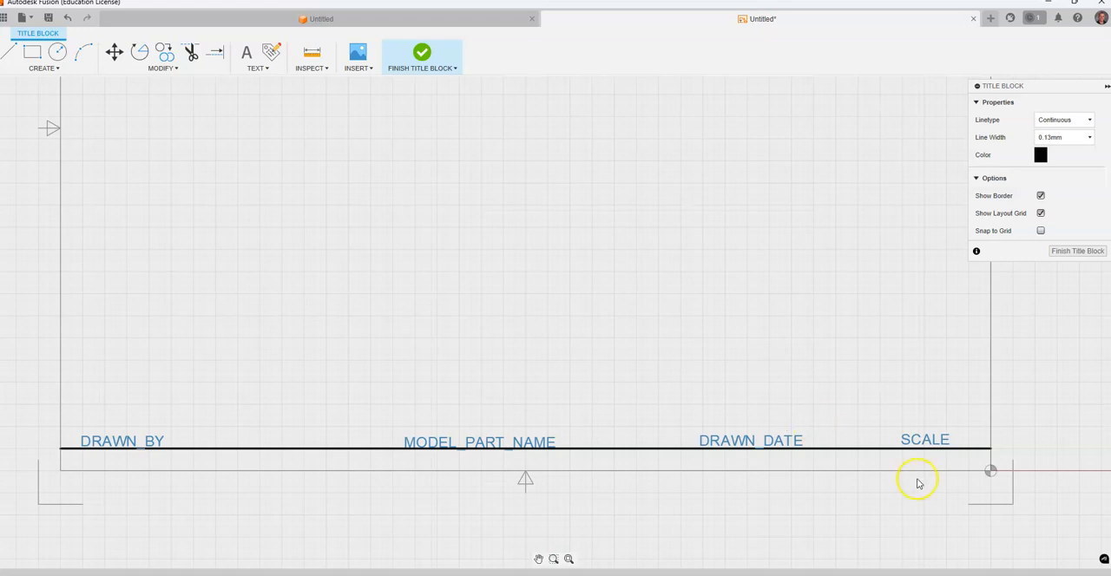
Delete the horizontal line above the bottom border and finish the title block to return to the drawing sheet.
left_click(869, 451)
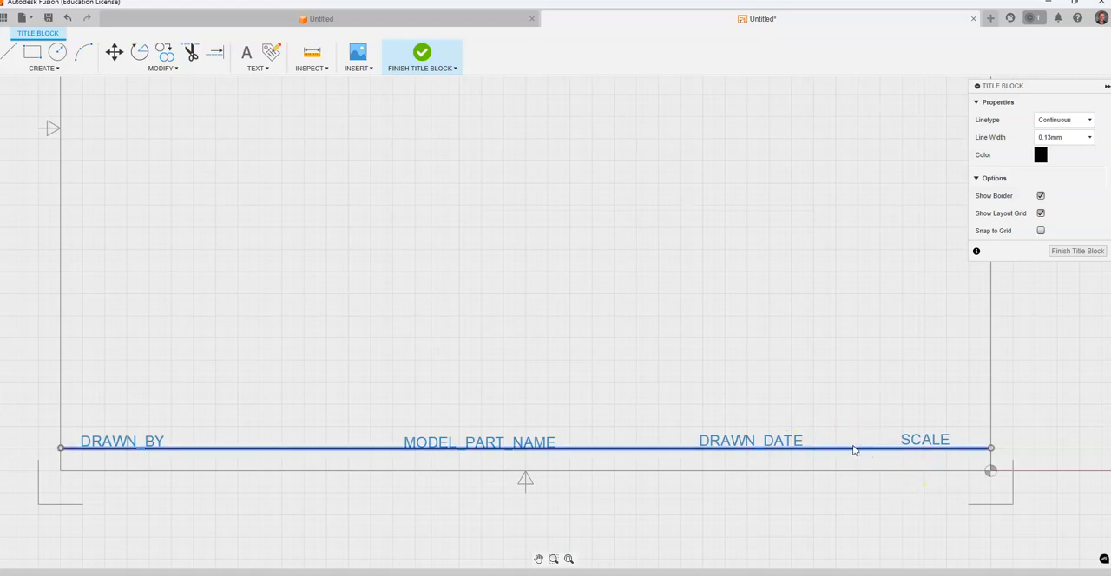
key("Delete")
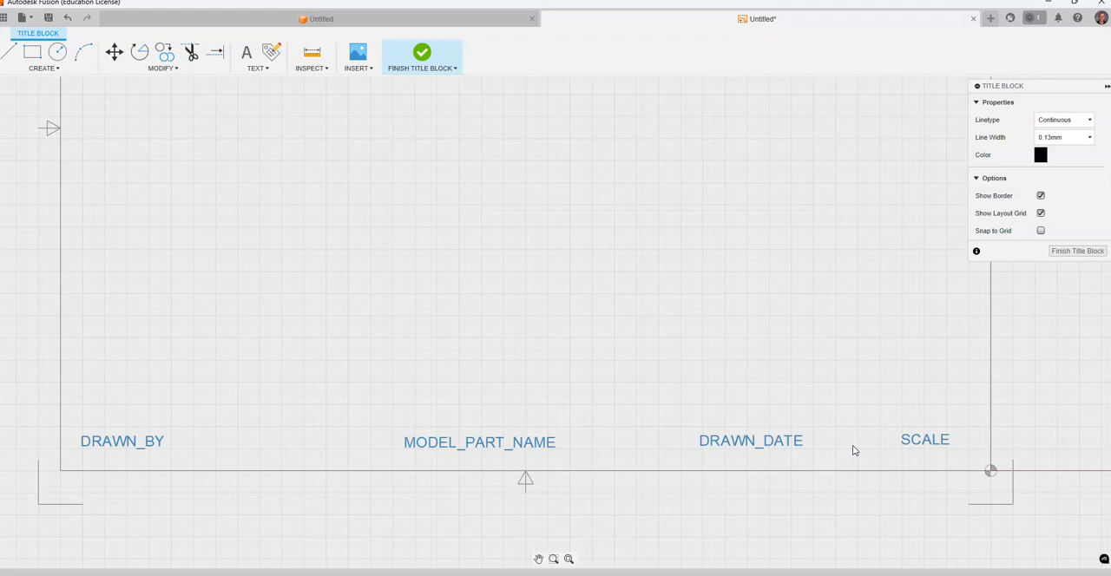
left_click(1077, 251)
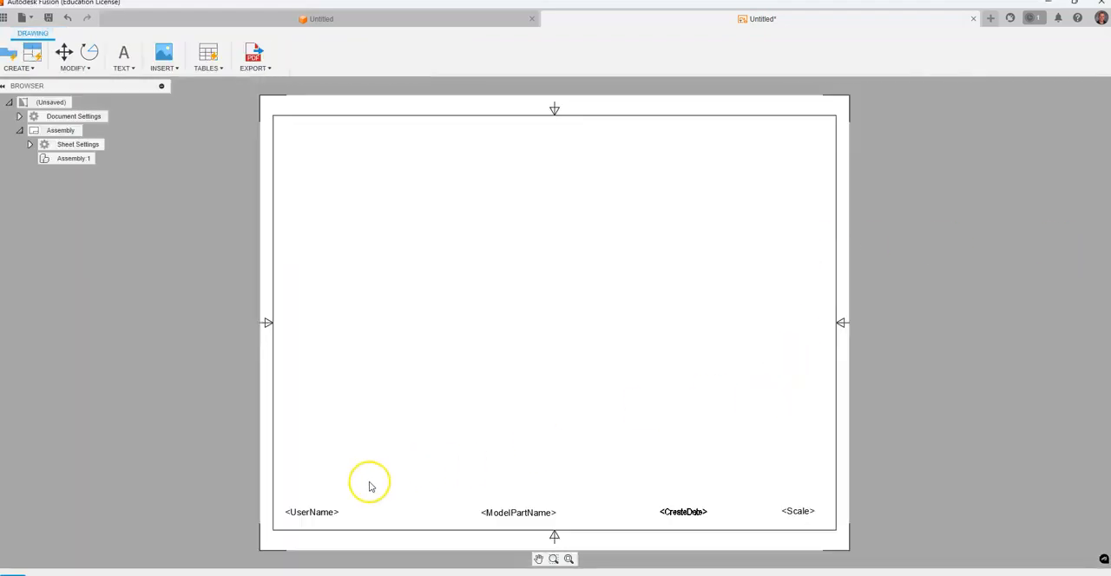
scroll(317, 522, "down", 3)
scroll(320, 524, "up", 3)
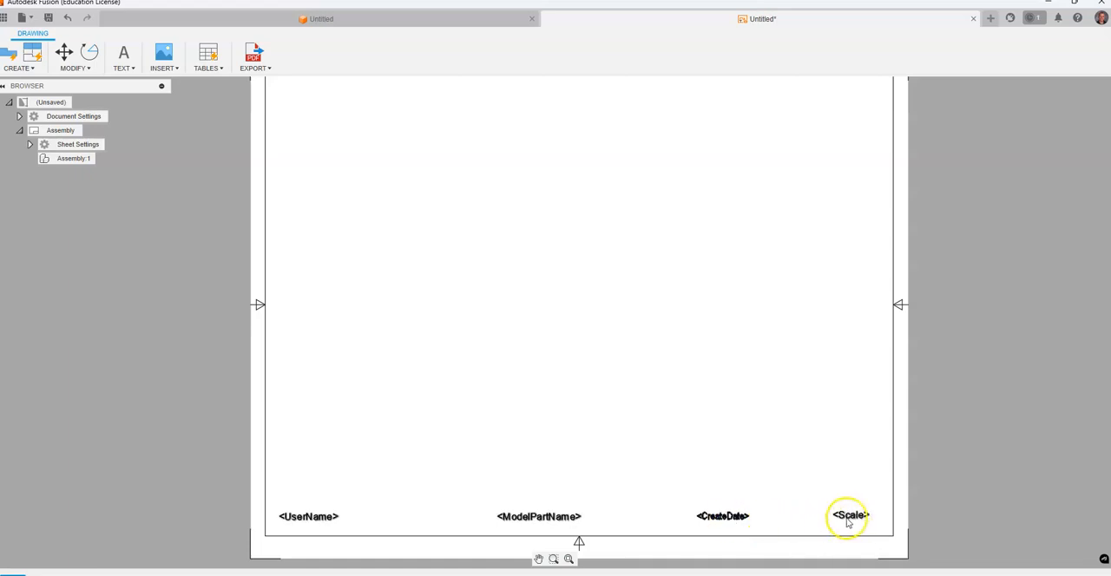
scroll(512, 452, "down", 2)
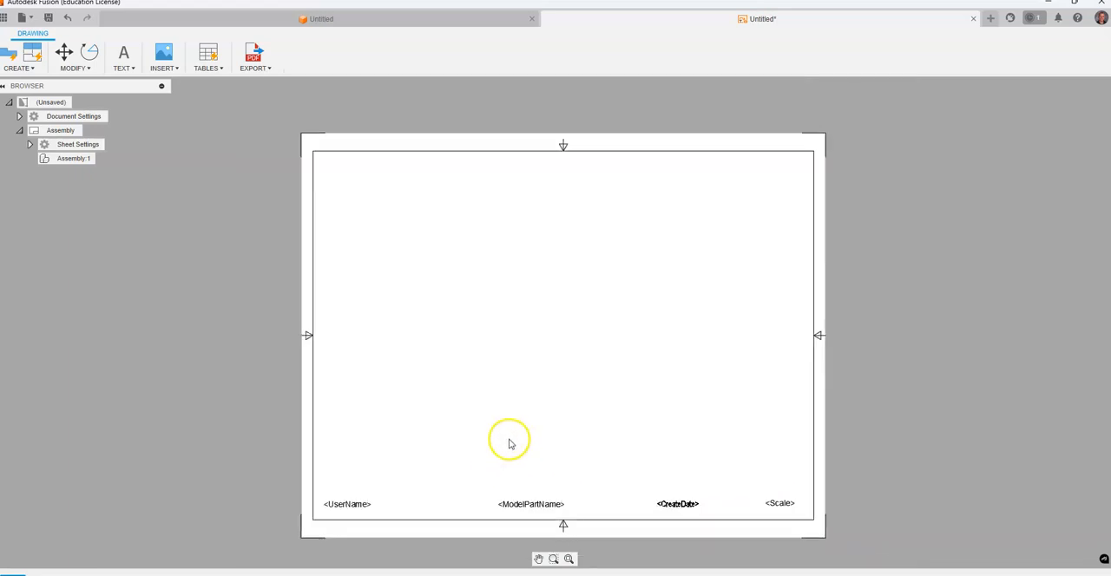
scroll(539, 399, "up", 1)
middle_click_drag(565, 397, 485, 394)
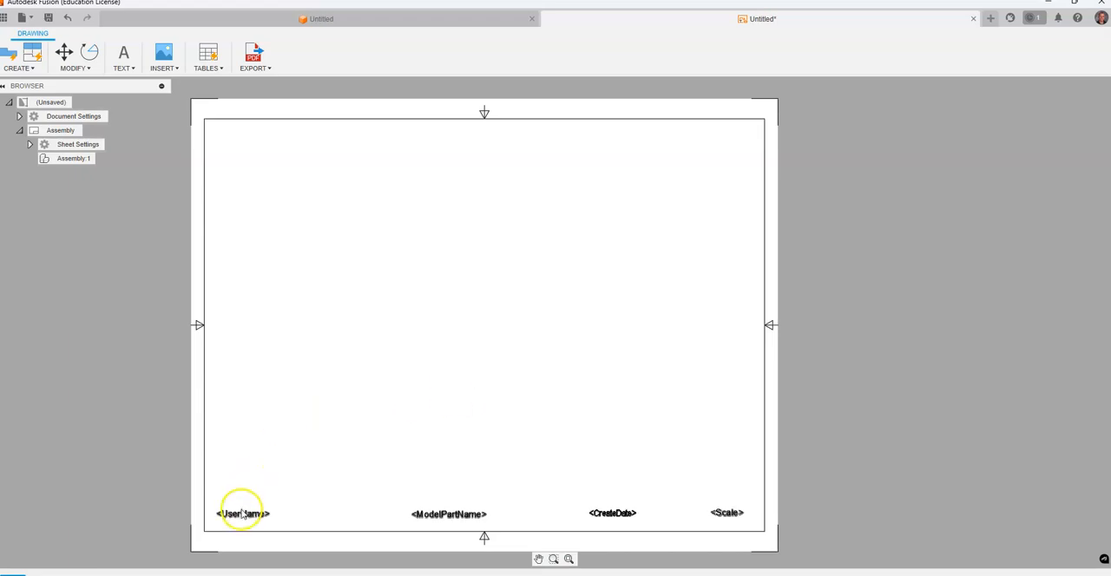
Start saving the drawing template and choose the 20 ISOS project as its location.
left_click(50, 20)
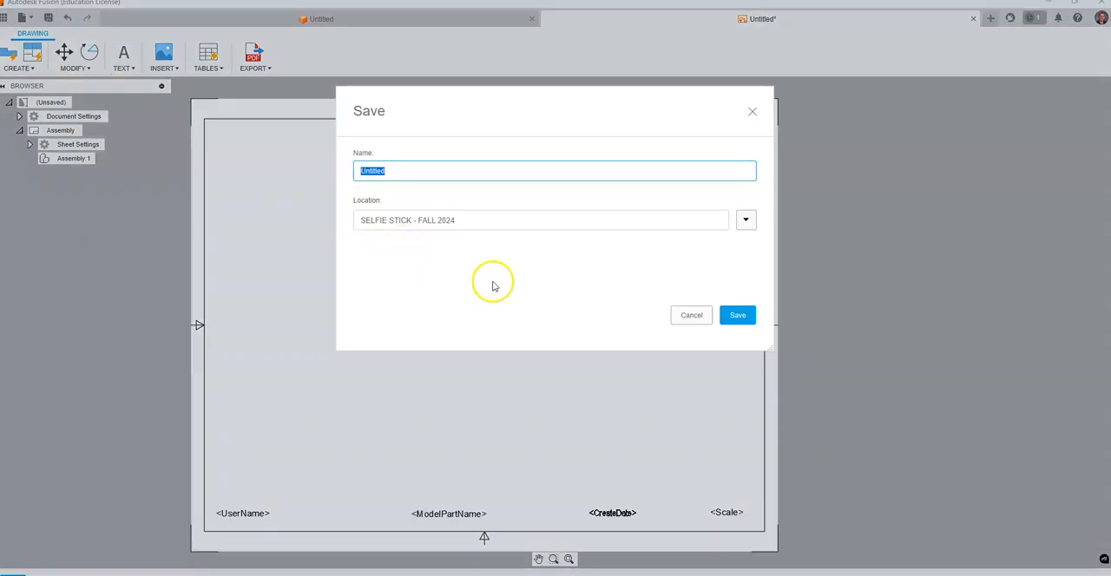
left_click(745, 222)
scroll(417, 434, "up", 10)
scroll(416, 435, "up", 5)
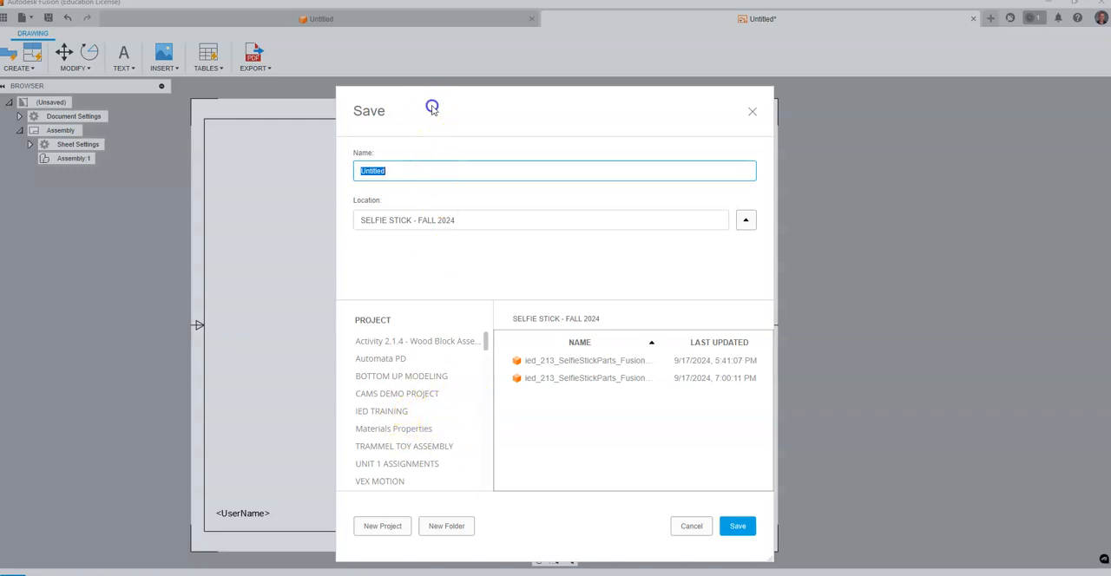
left_click_drag(434, 109, 406, 64)
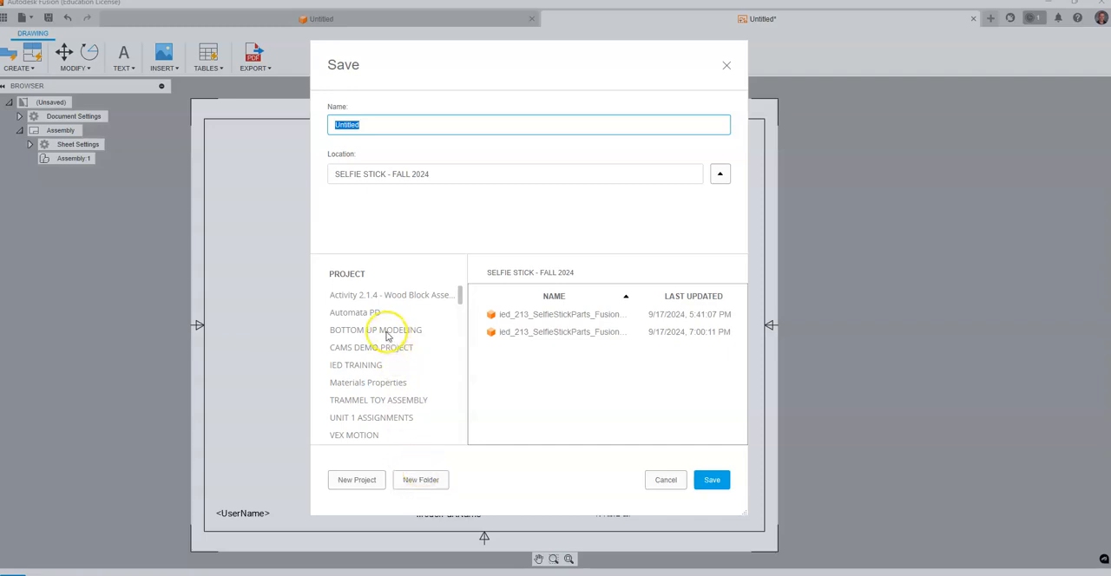
scroll(390, 382, "down", 3)
left_click(344, 418)
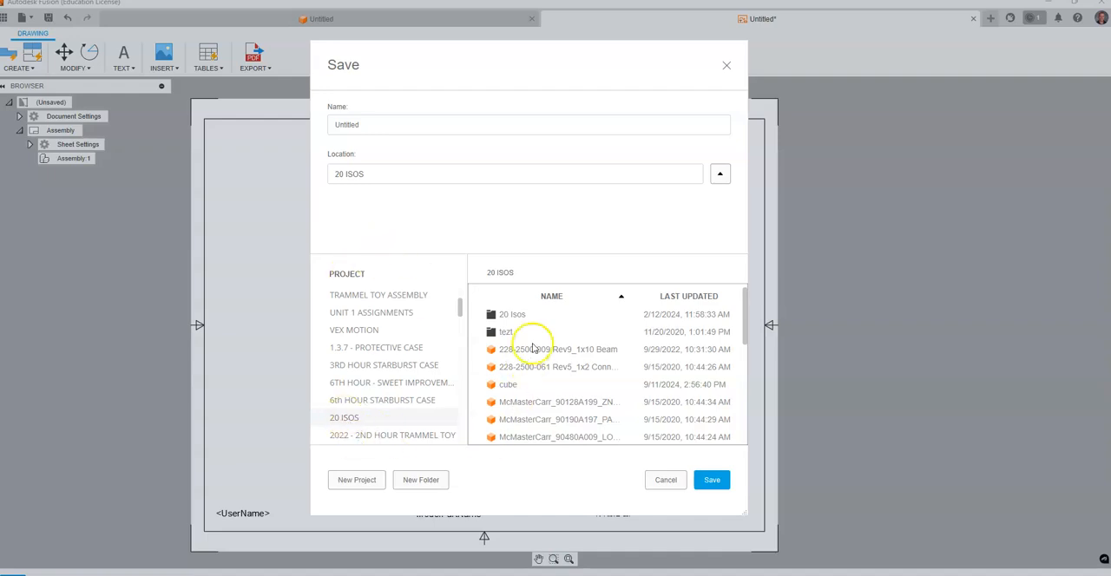
Name the drawing template TITLE BLOCK and save it.
left_click_drag(372, 122, 251, 122)
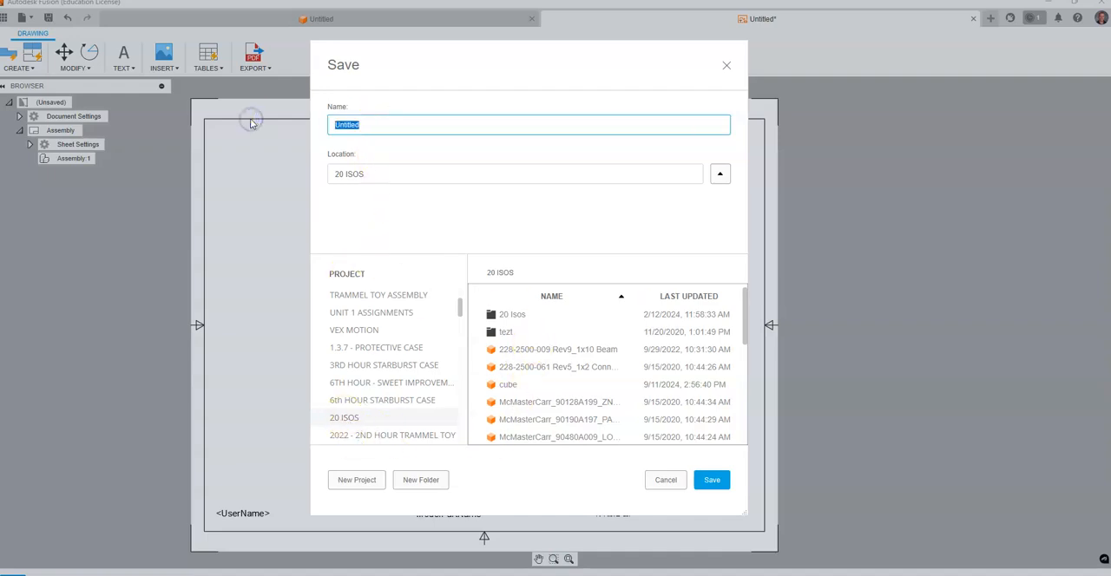
type("1")
type("ITLE BLO")
type("CK")
left_click(712, 483)
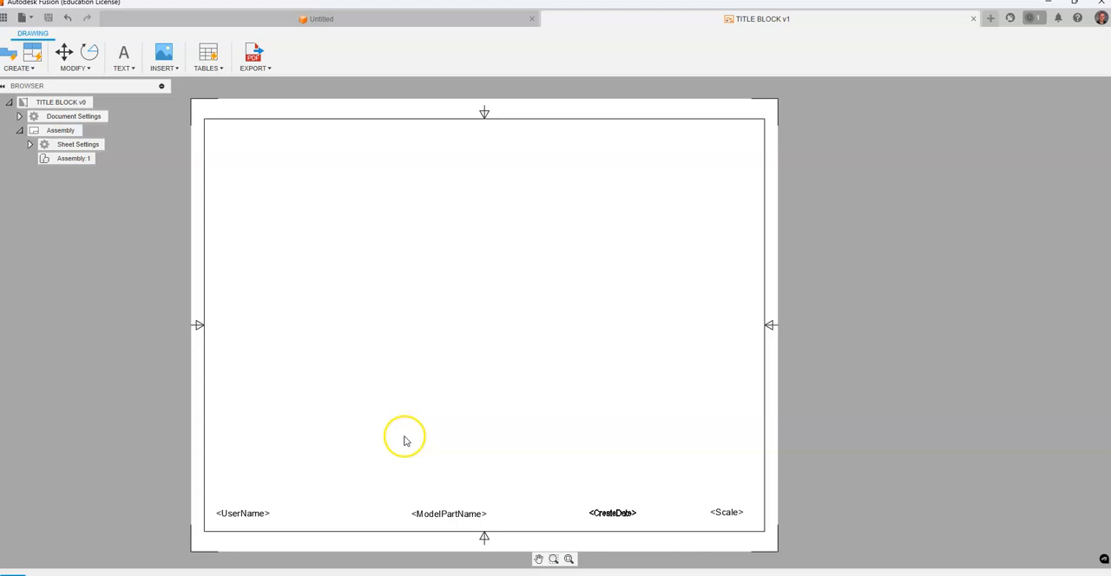
Create a drawing from the second design in the SELFIE STICK - FALL 2024 project, using the PLTW TITLE BLOCK template.
left_click(280, 18)
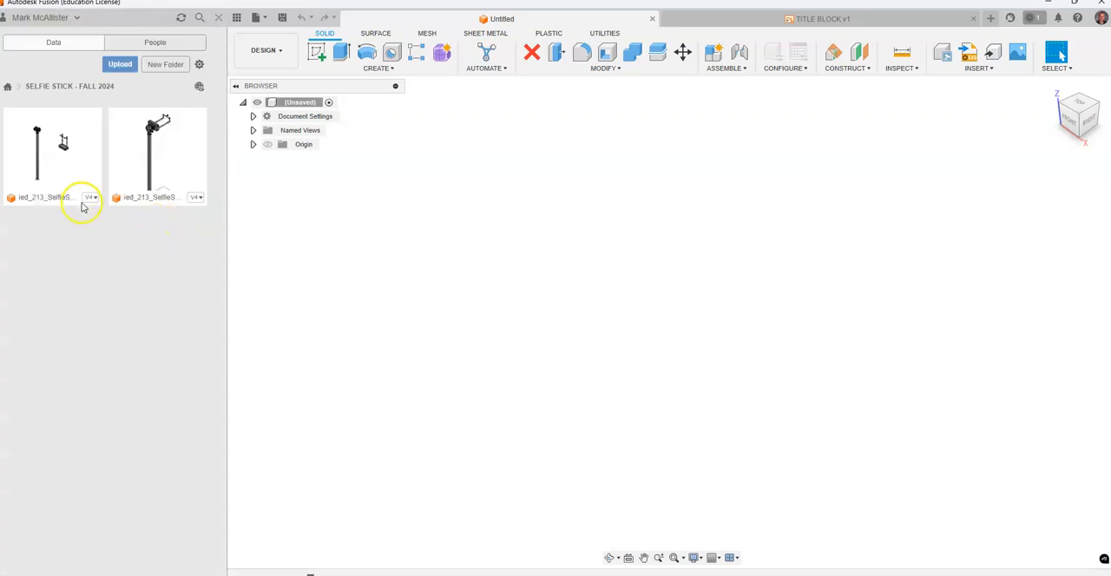
right_click(159, 166)
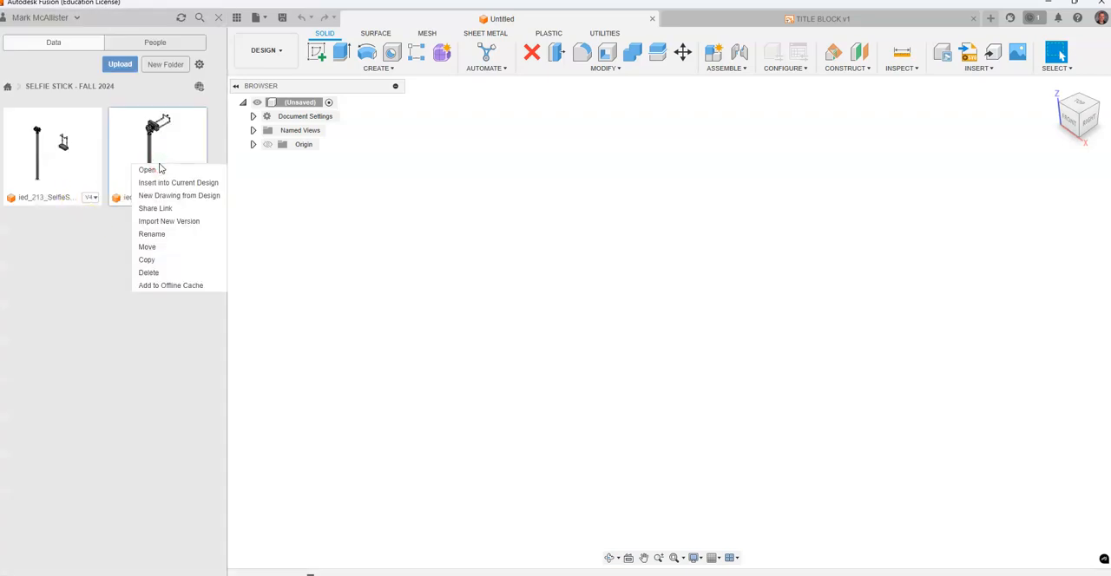
left_click(191, 195)
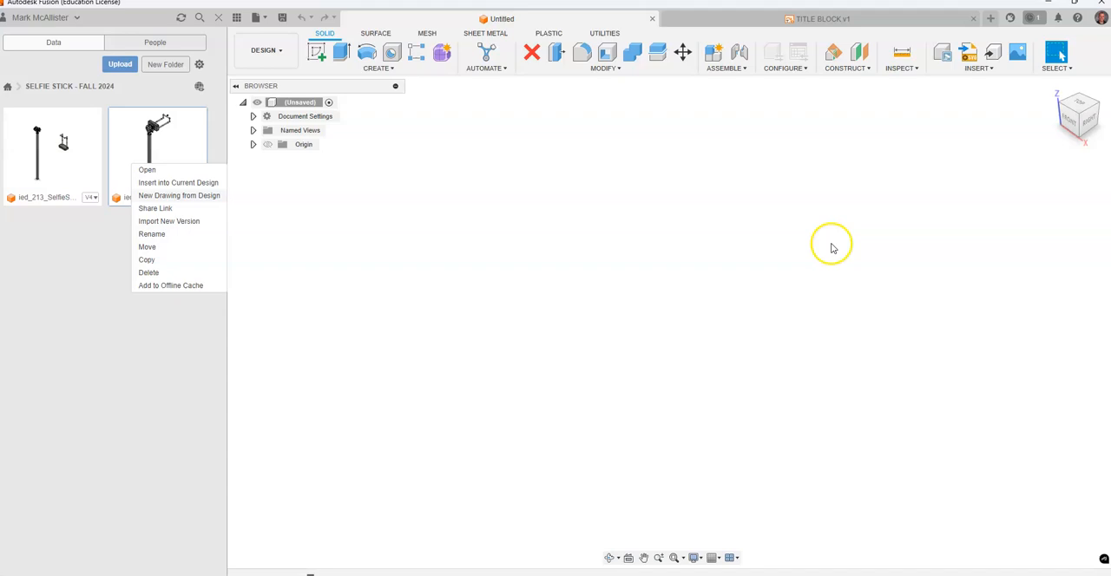
left_click(1064, 280)
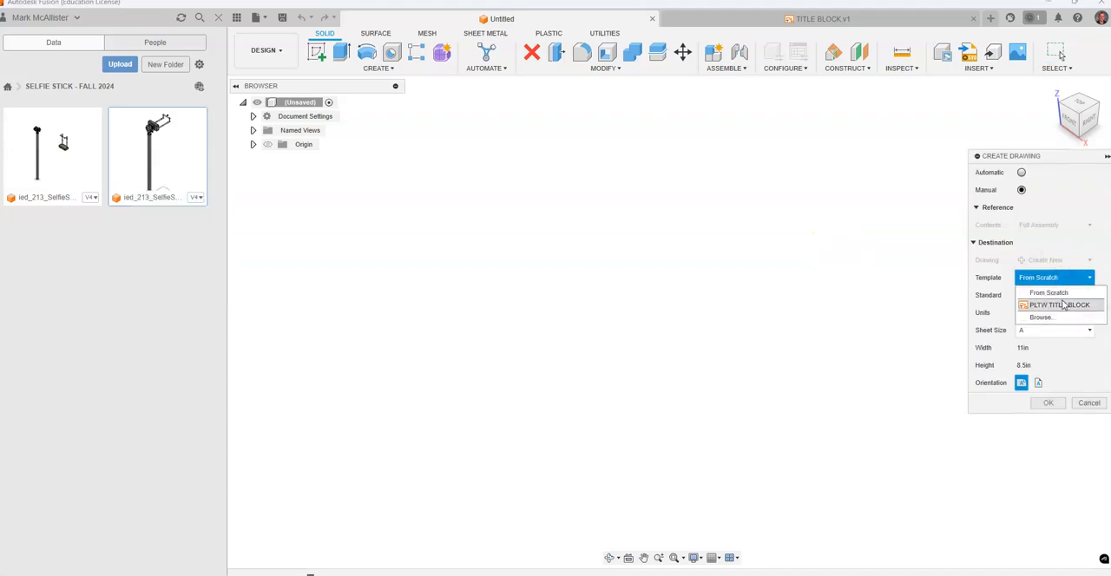
left_click(1066, 302)
left_click(1050, 404)
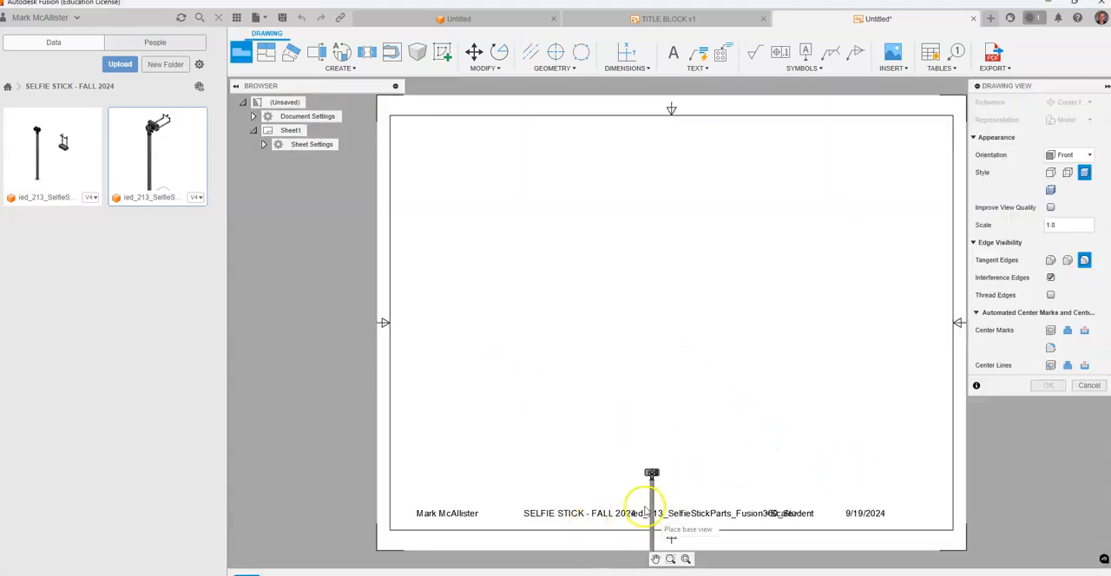
Place the selfie stick's front base view at 1:8 scale in the sheet's left half, and return to the TITLE BLOCK drawing.
left_click(492, 274)
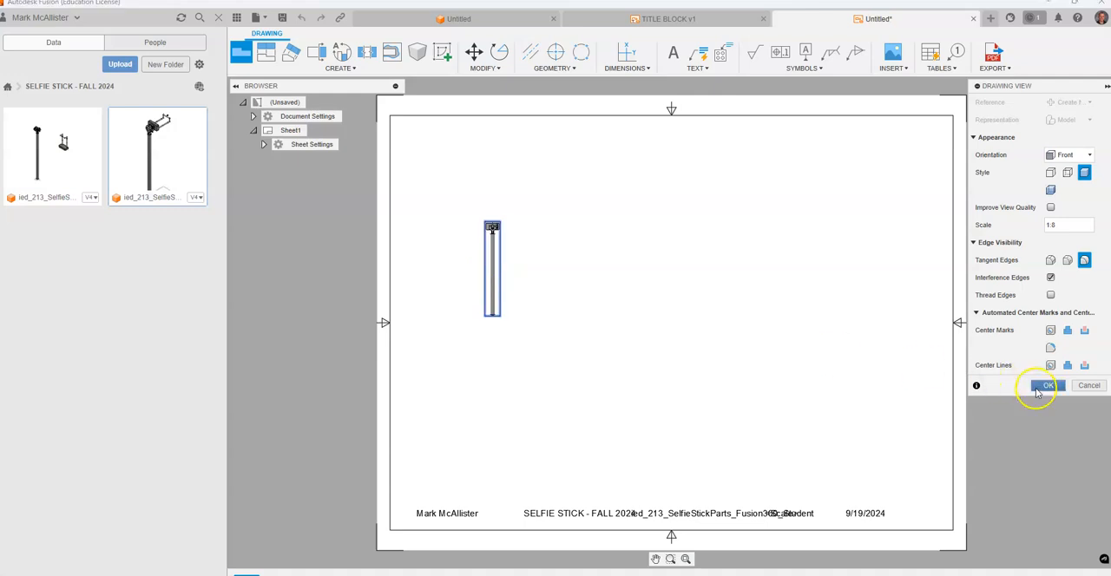
key("Return")
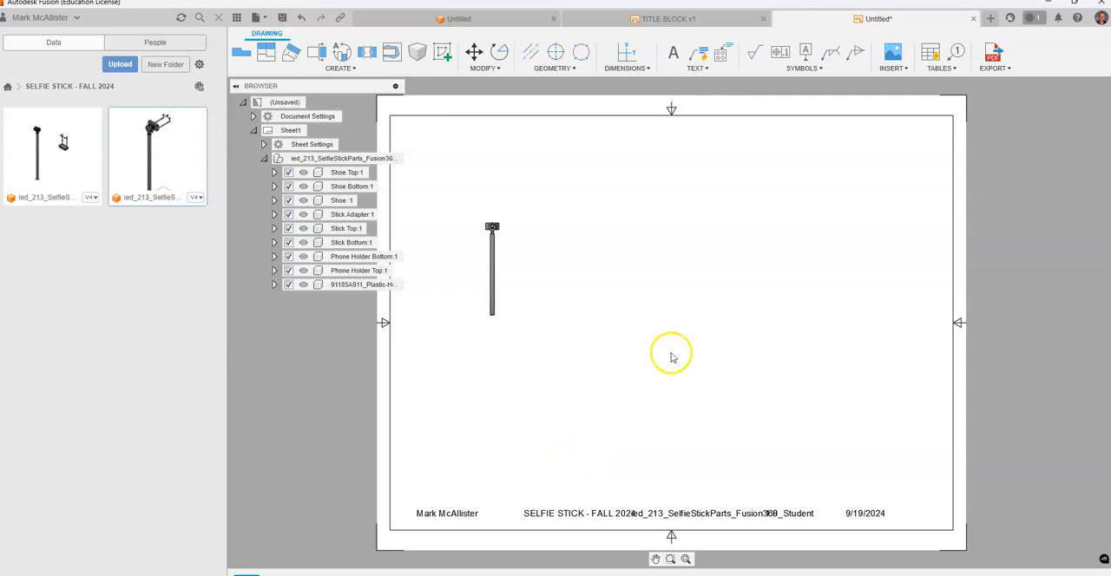
left_click(657, 18)
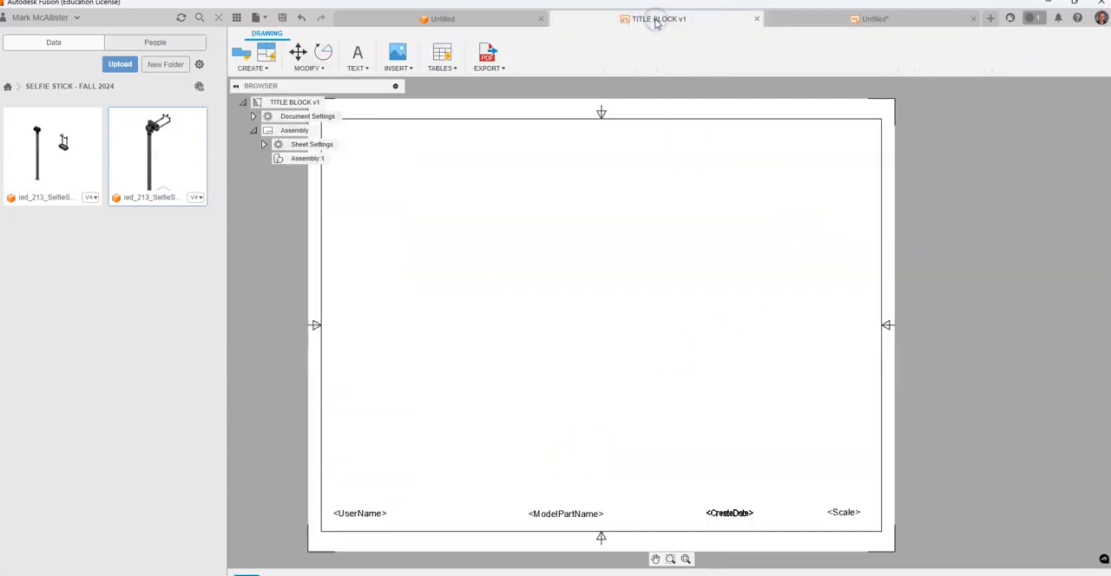